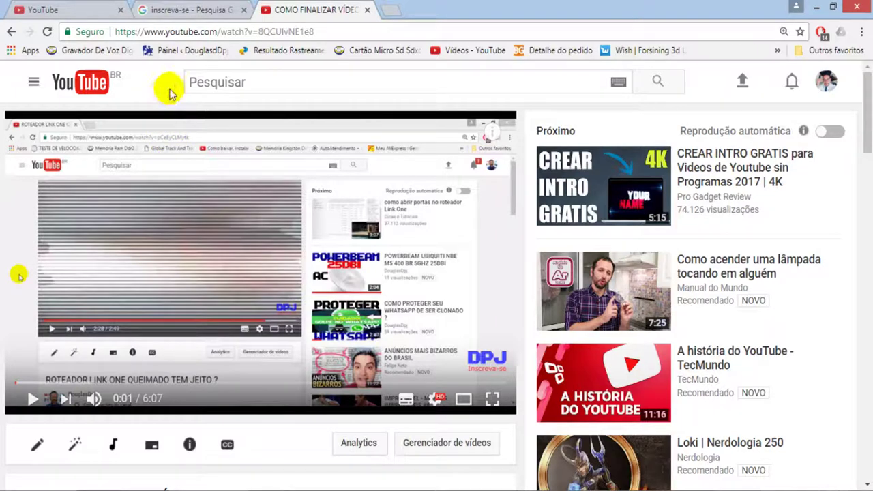
Step: Play the video "COMO FINALIZAR VÍDEO NO YOUTUBE ! 2017" with its sound muted
scroll(285, 375, down, 2)
scroll(285, 375, up, 2)
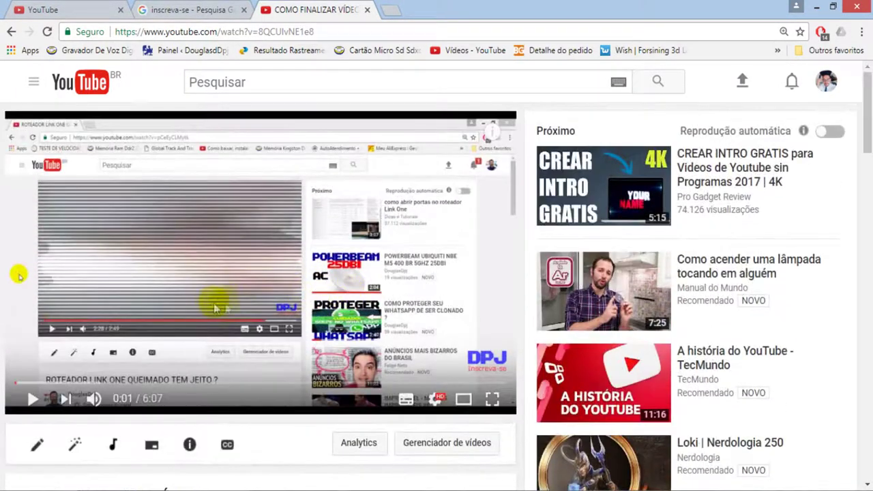
scroll(293, 287, down, 2)
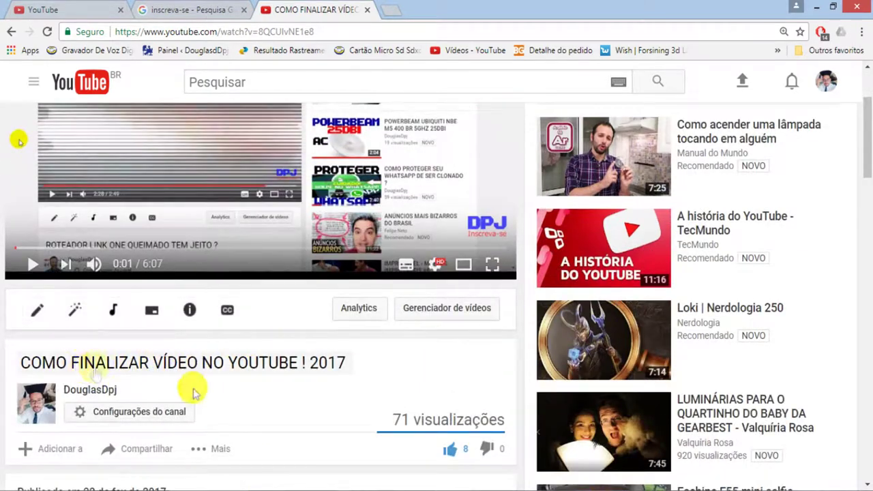
scroll(279, 335, up, 2)
click(257, 310)
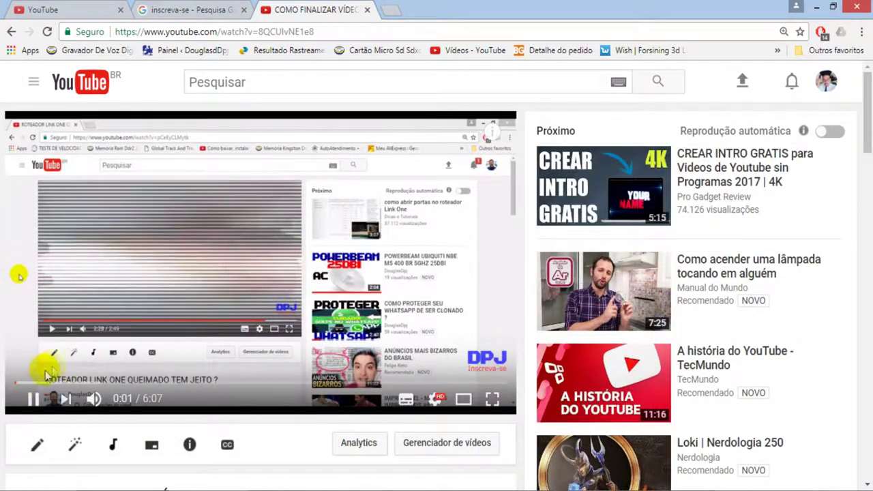
click(94, 398)
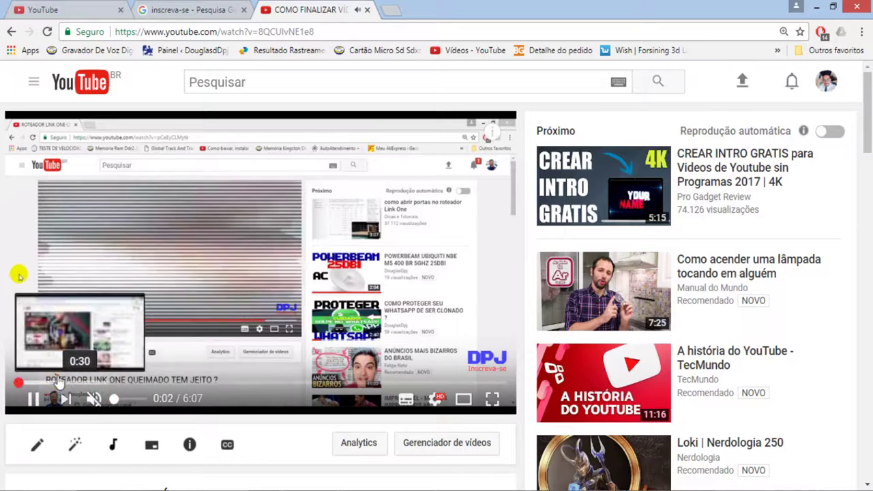
Step: Skip the video ahead to about 0:58 and on to 2:29 to view the end screen setup
click(59, 383)
click(92, 383)
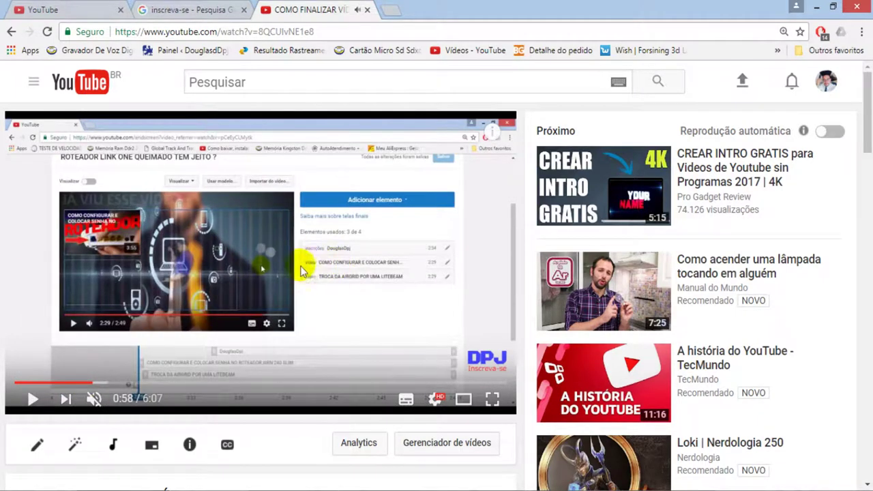
key(space)
key(space)
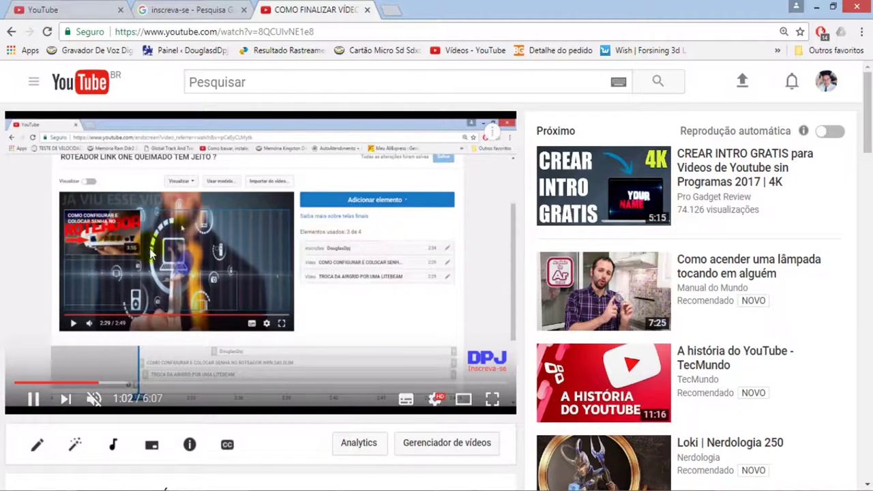
drag(120, 384, 214, 382)
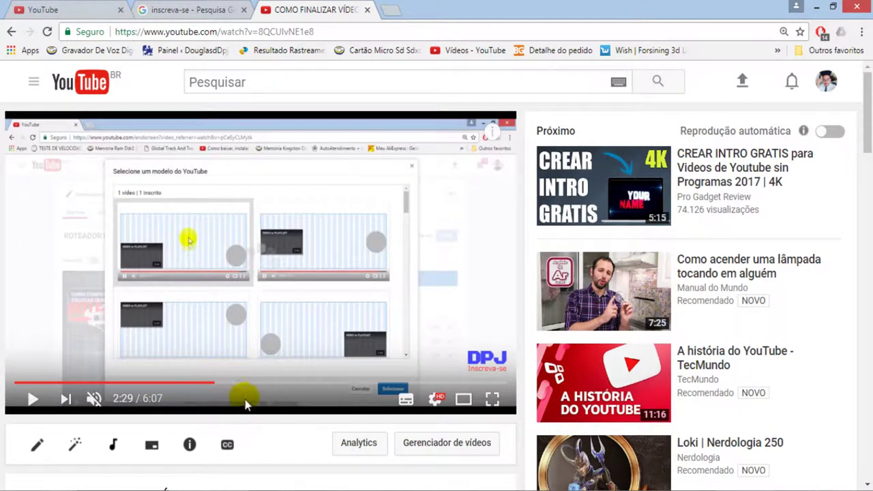
Step: Skip the video on past 2:43 to the finished end screen preview and pause it at 3:10
click(248, 306)
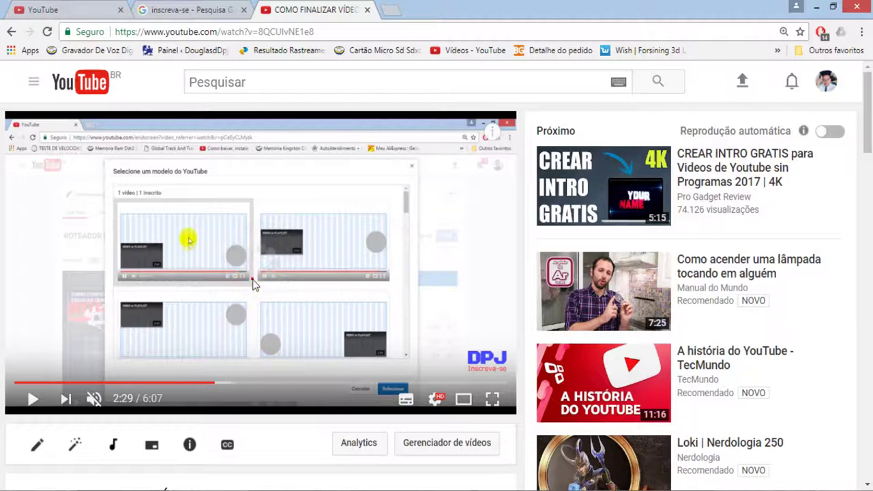
click(233, 386)
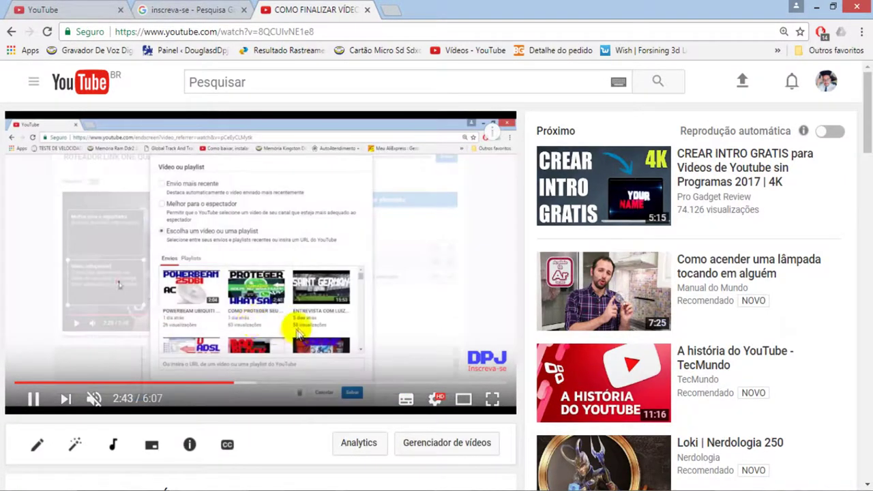
click(245, 385)
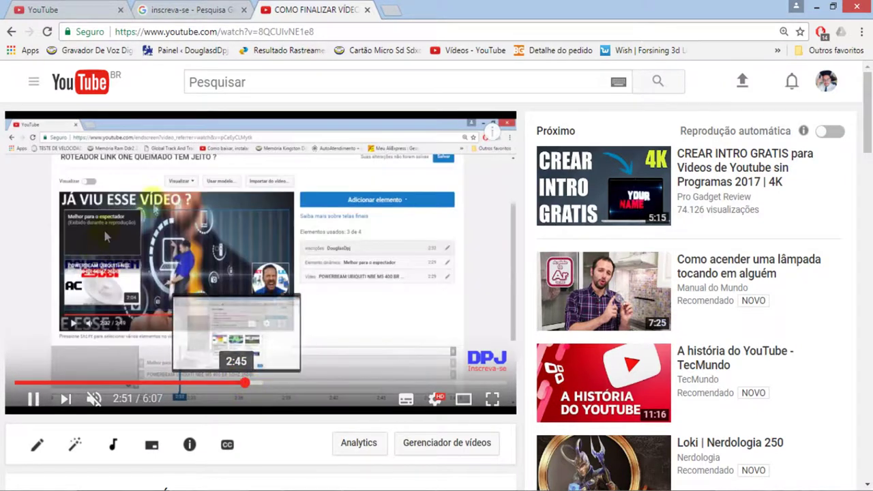
click(261, 386)
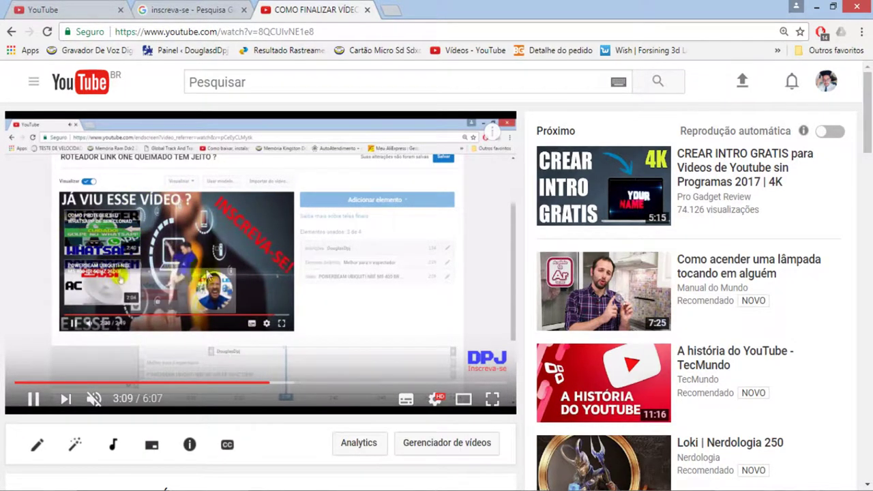
click(30, 262)
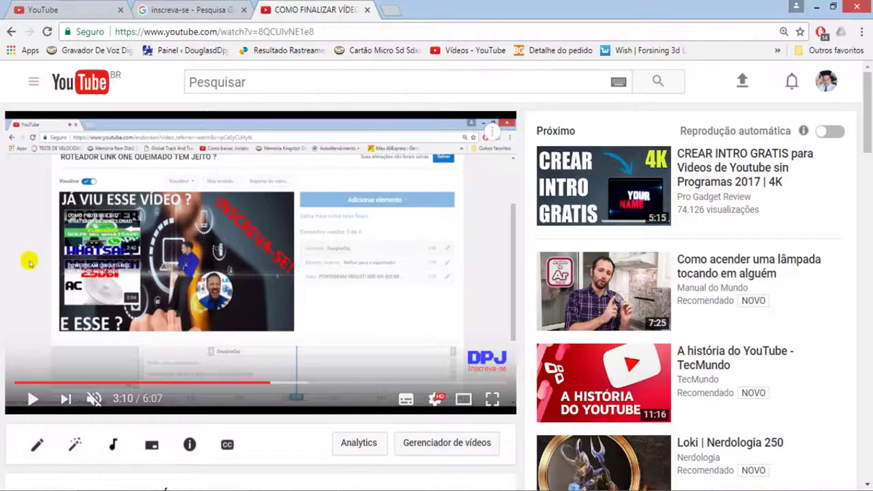
Step: Switch to Vegas Pro and check the background event on track 2 at several points along the timeline
key(alt+Tab)
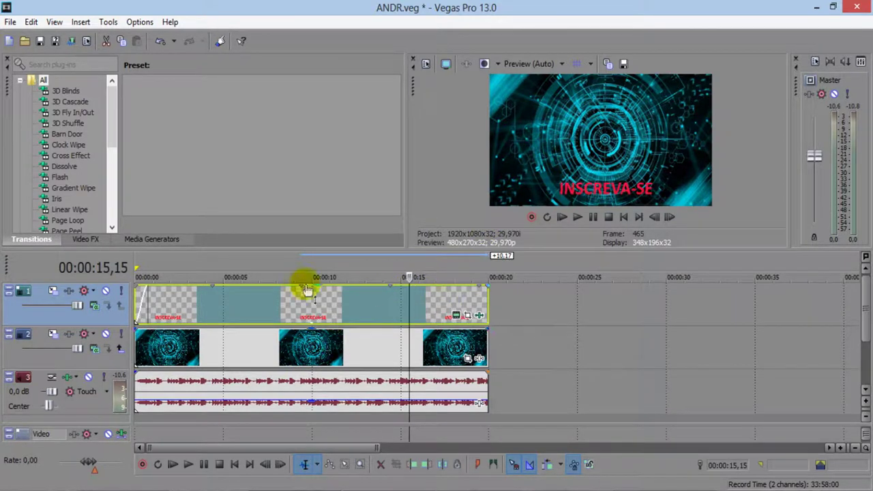
click(282, 349)
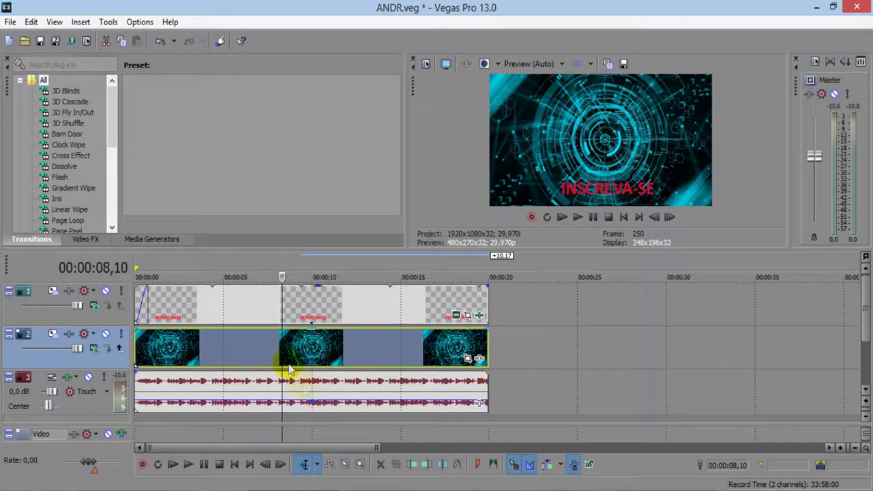
double_click(249, 348)
click(368, 351)
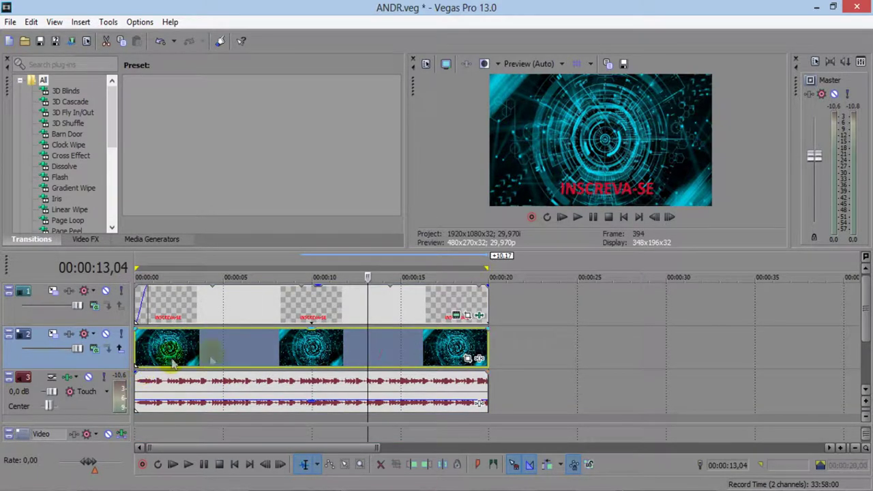
click(428, 349)
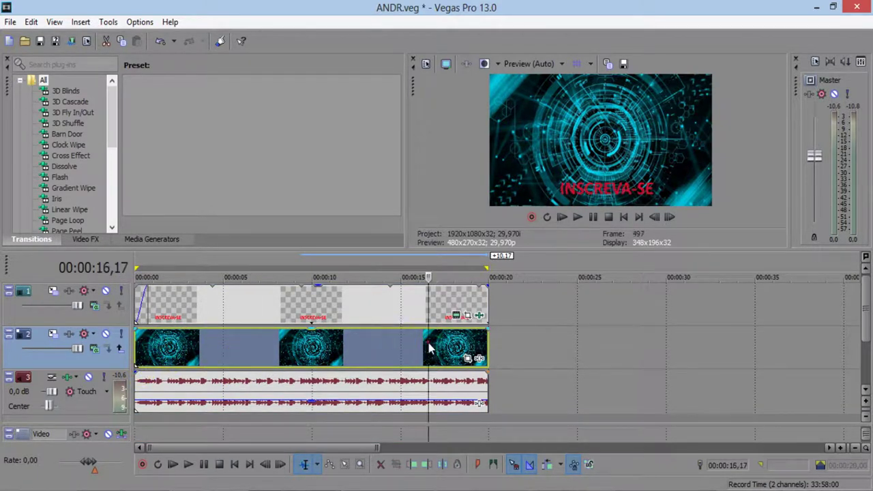
Step: Open and close the background event's properties, and check the INSCREVA-SE text event on track 1
right_click(478, 361)
click(453, 477)
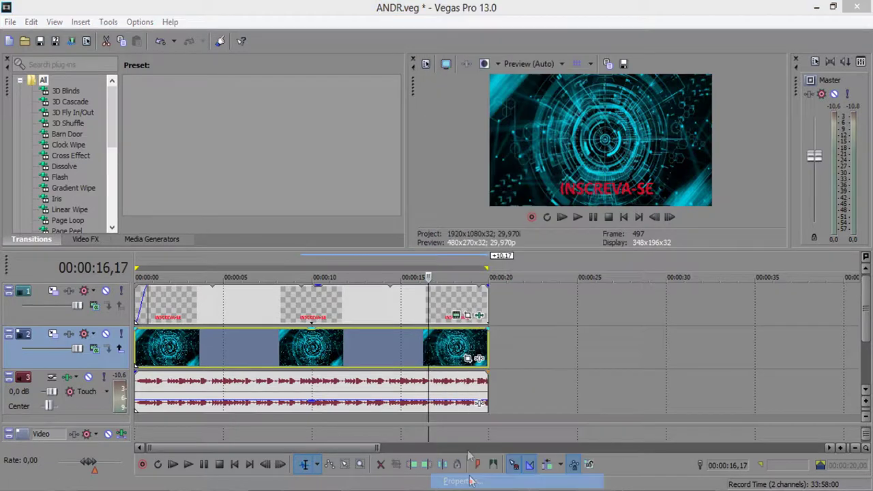
key(Return)
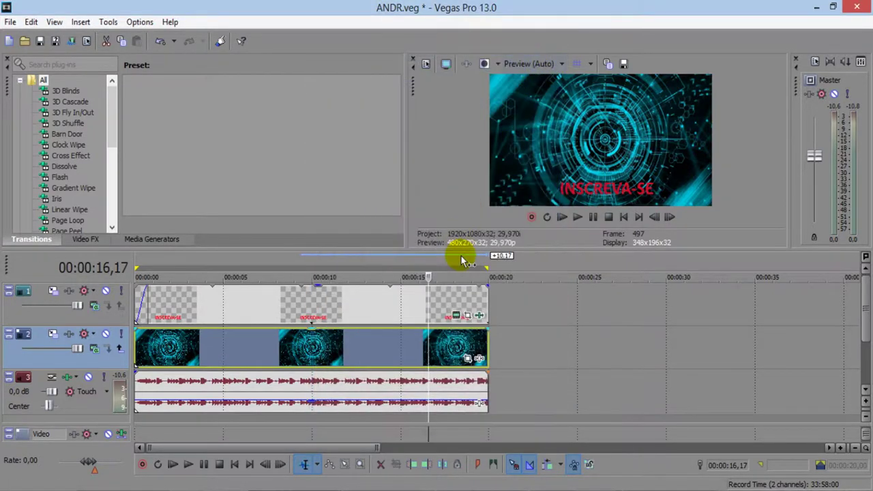
click(444, 308)
click(355, 300)
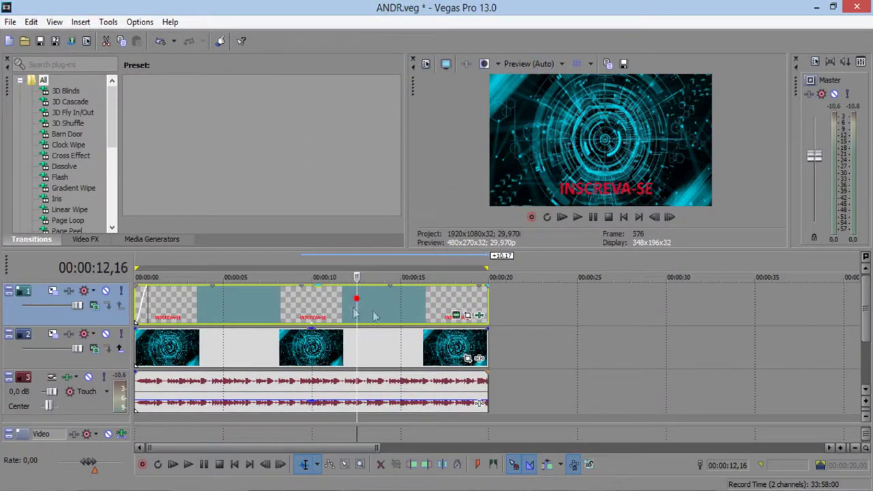
Step: Insert a text media event reading "TESTE" on track 1 at 00:00:24,12
click(537, 306)
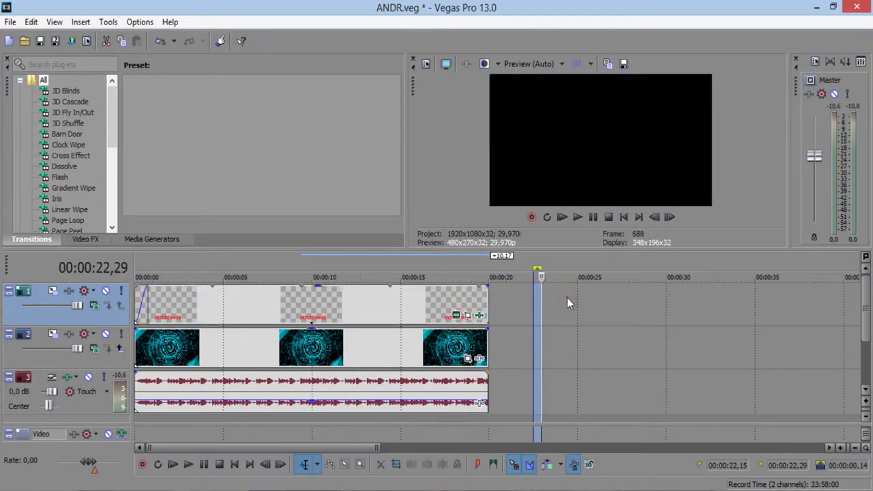
click(566, 303)
right_click(522, 302)
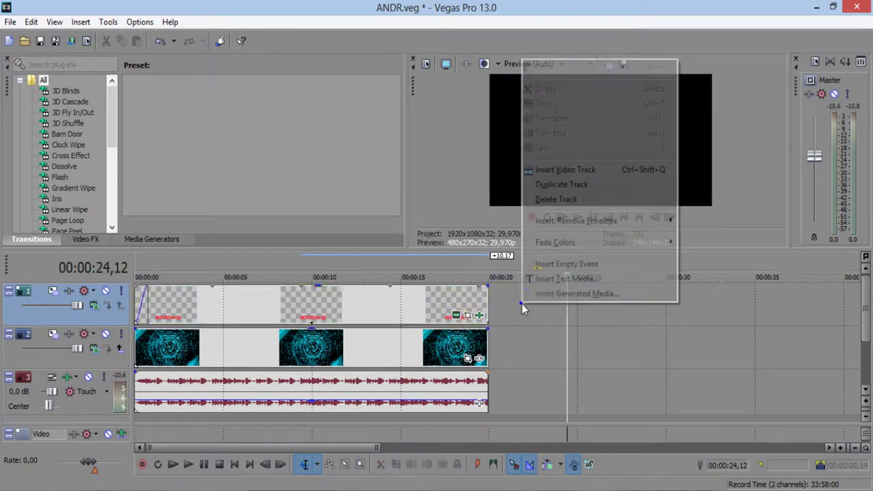
click(585, 281)
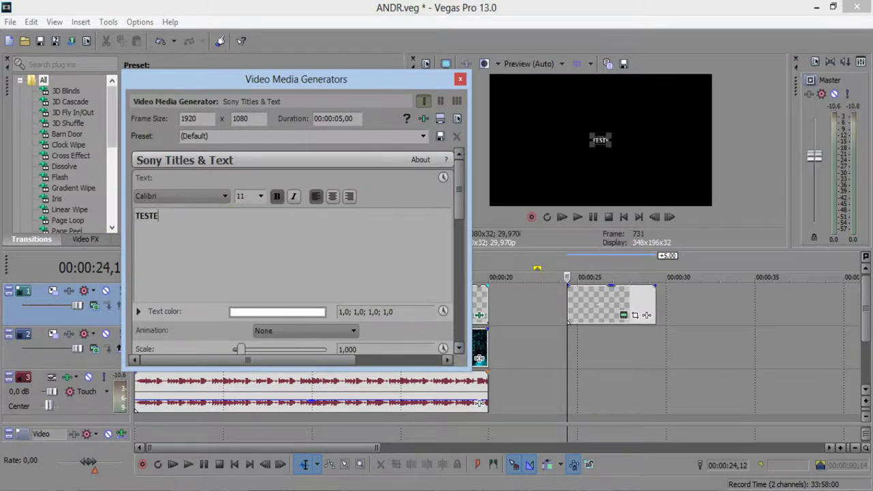
click(460, 80)
Step: Apply the Sony TV Simulator video effect to the TESTE text event
click(584, 300)
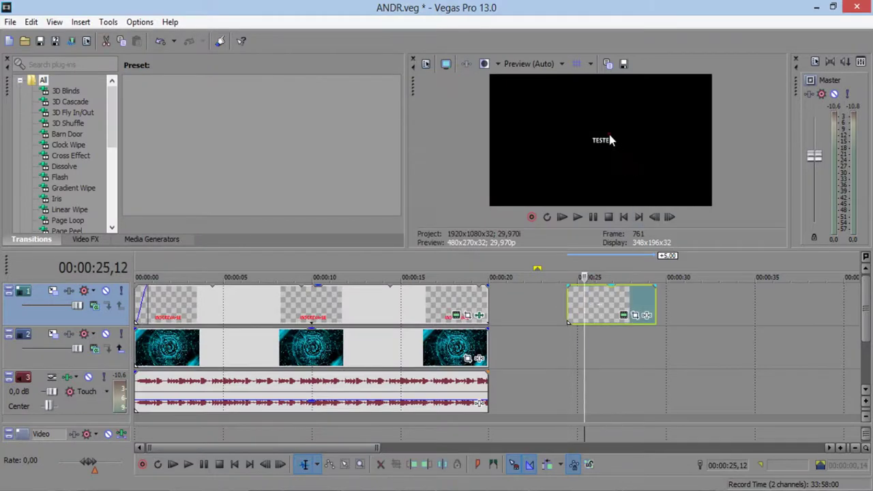
click(635, 315)
click(646, 316)
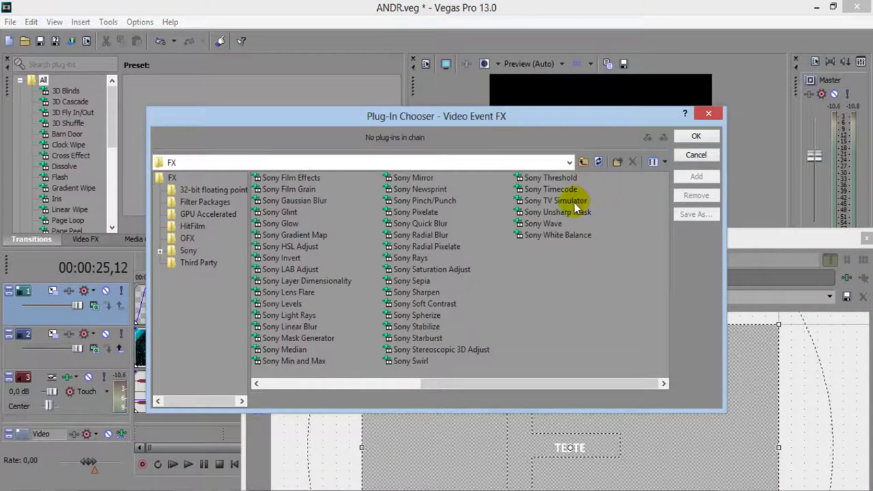
double_click(574, 202)
click(695, 135)
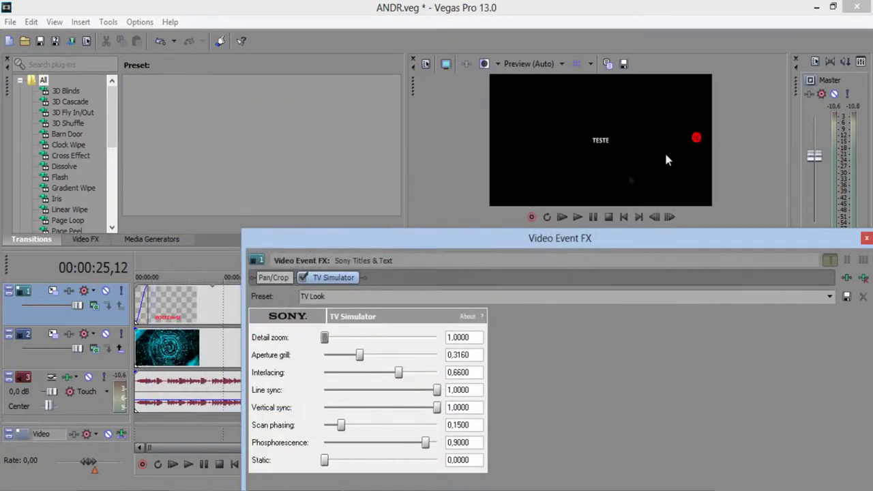
Step: Close the effect settings and delete the TESTE text event from track 1
drag(499, 243, 380, 235)
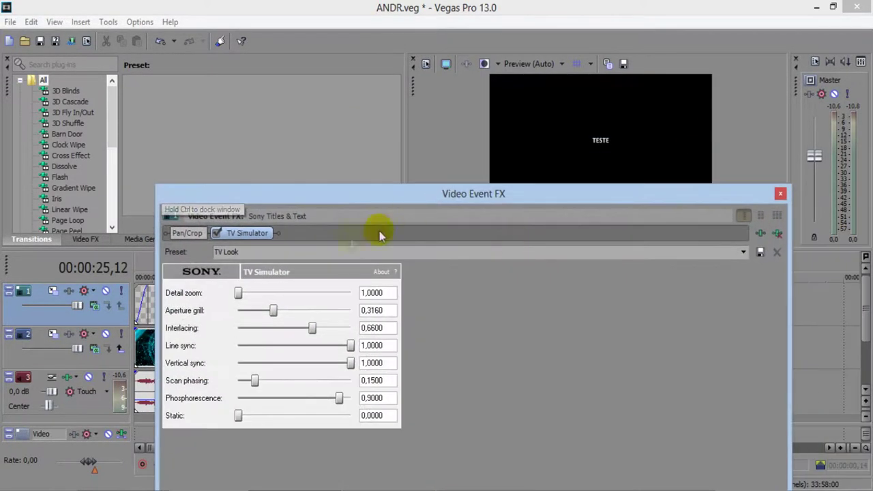
click(776, 235)
click(779, 193)
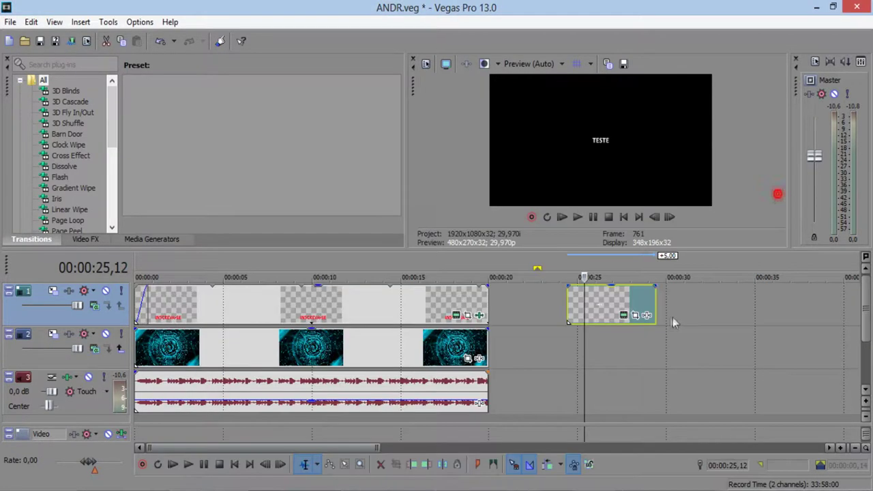
key(Delete)
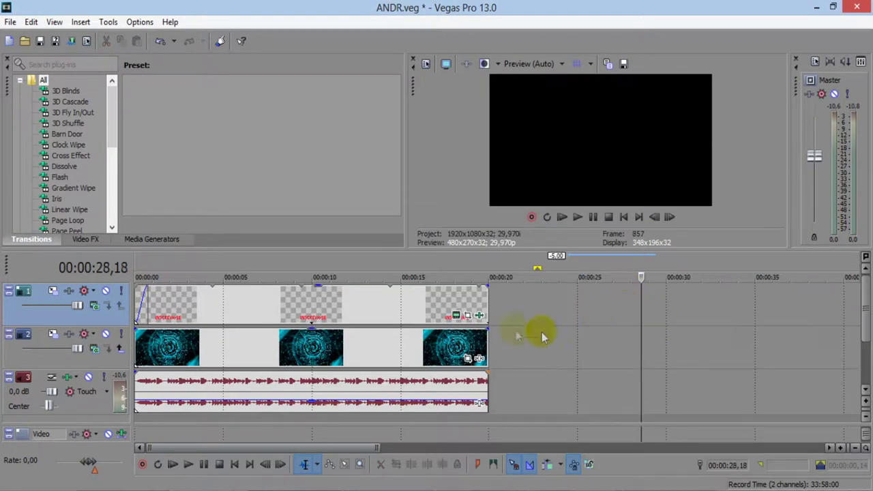
Step: Open the INSCREVA-SE text event's TV Simulator effect and preview the project from the start
click(474, 316)
drag(268, 196, 253, 113)
drag(526, 130, 619, 274)
click(623, 218)
click(579, 219)
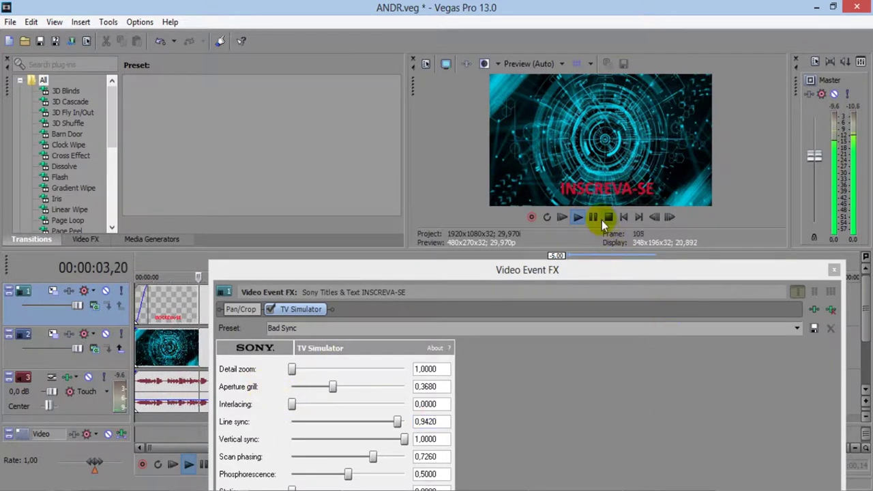
click(595, 219)
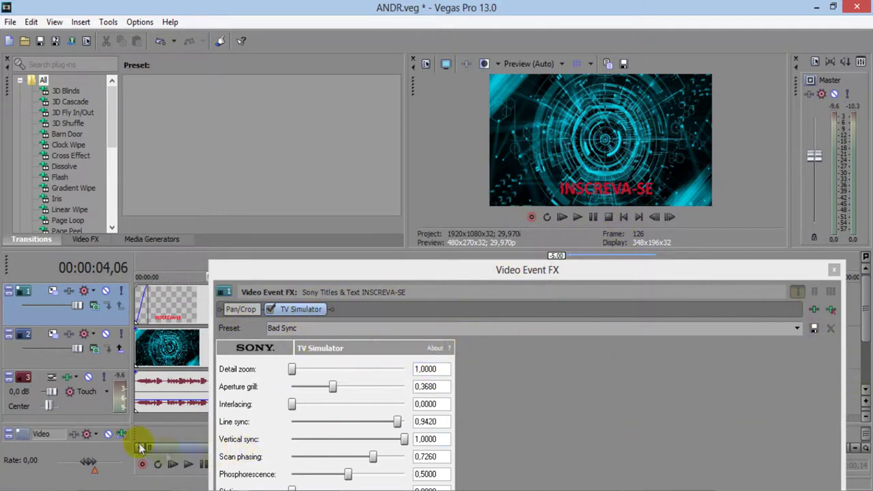
Step: Mute audio track 3 and review the TV Simulator's Vertical sync setting and presets, keeping Bad Sync
click(89, 377)
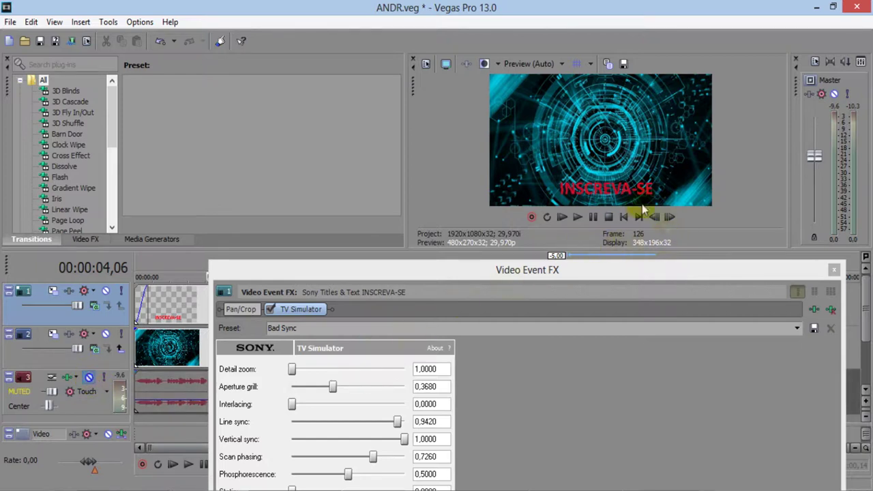
click(404, 439)
mouse_move(404, 439)
mouse_down()
mouse_move(398, 441)
mouse_move(410, 443)
mouse_up()
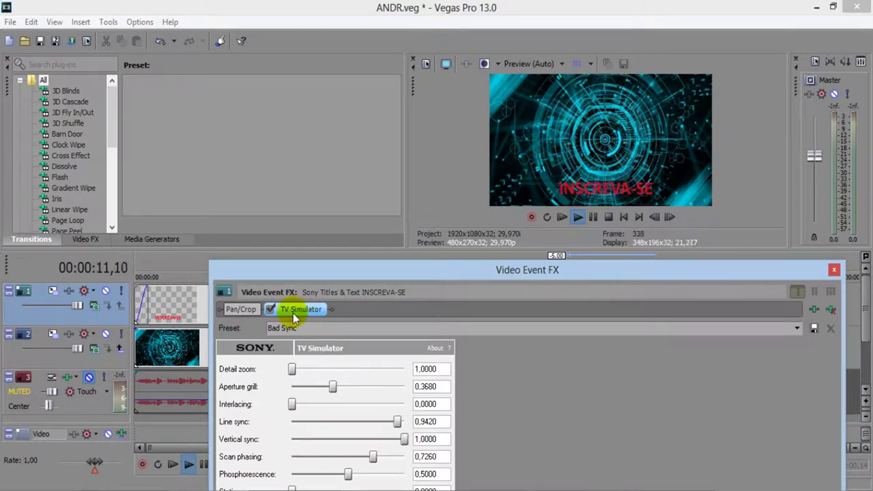
click(796, 328)
click(794, 327)
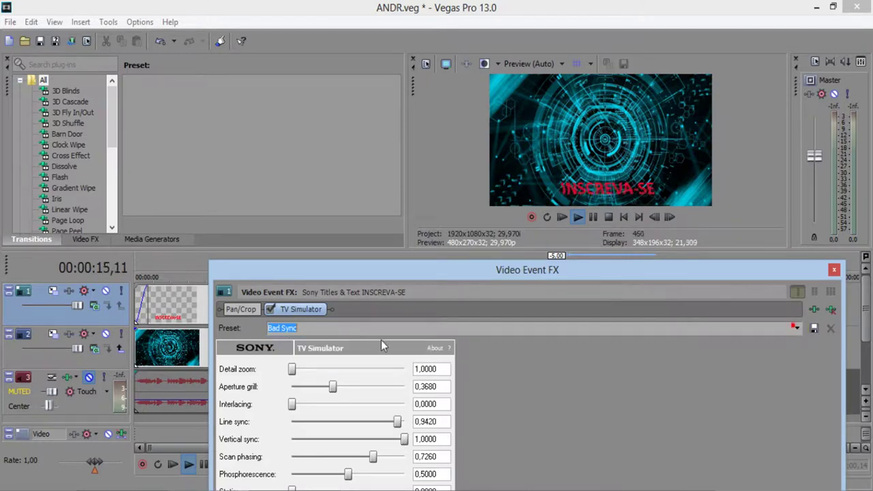
Step: Close the effect settings and return the stopped playback to the project start
click(833, 269)
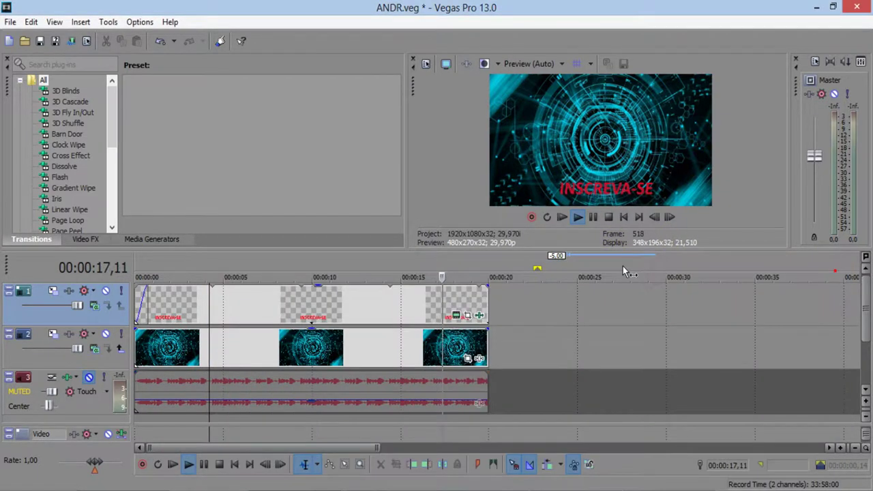
click(608, 216)
click(623, 216)
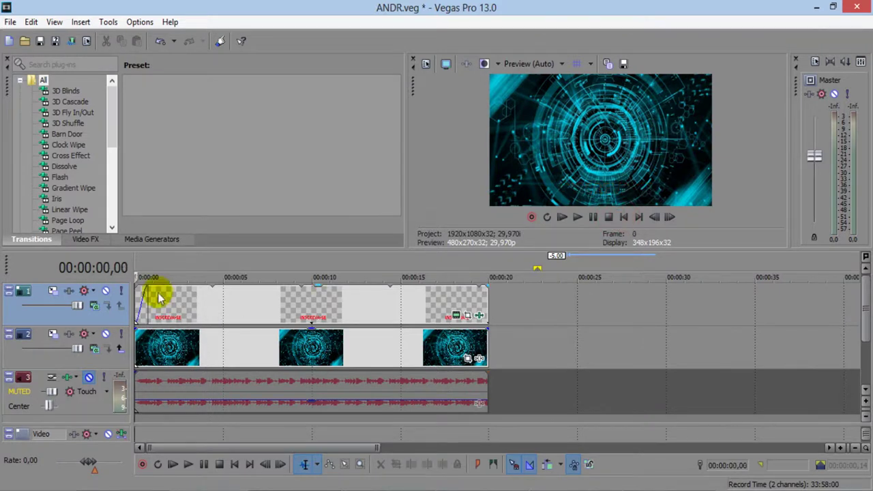
Step: Try the INSCREVA-SE text event without its fade-in in a preview and restore the short fade-in
drag(149, 293, 139, 292)
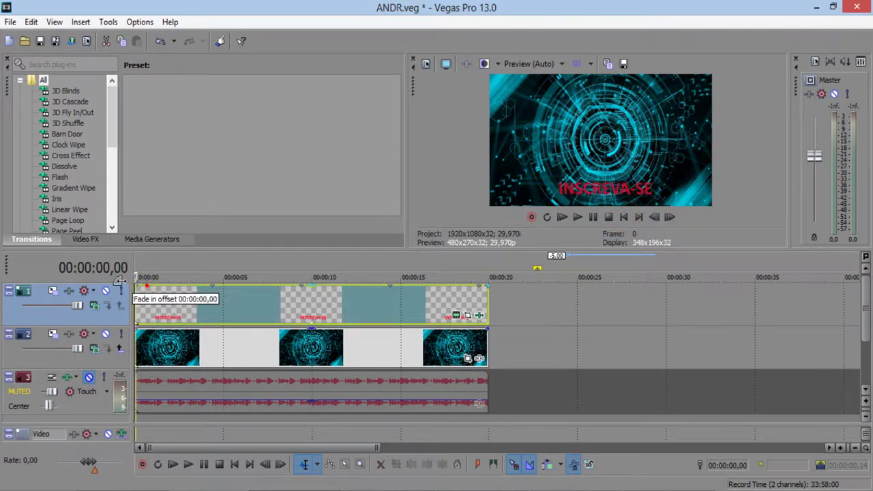
key(space)
click(608, 218)
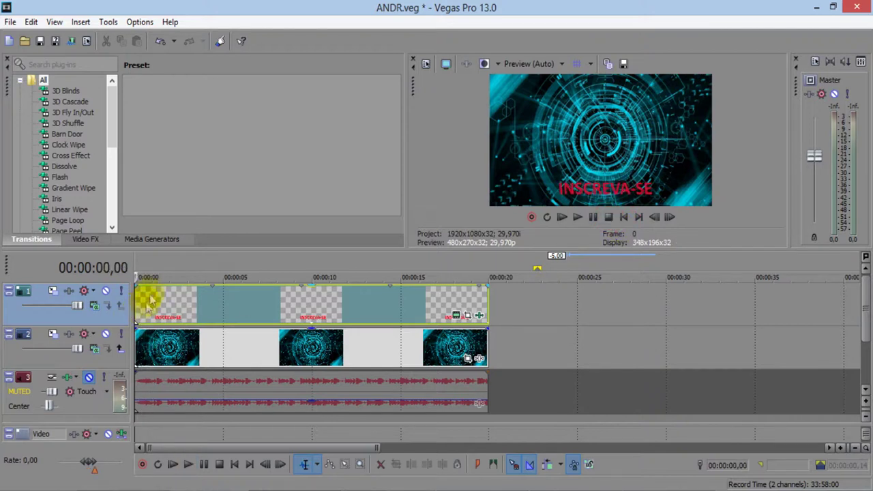
drag(137, 285, 147, 286)
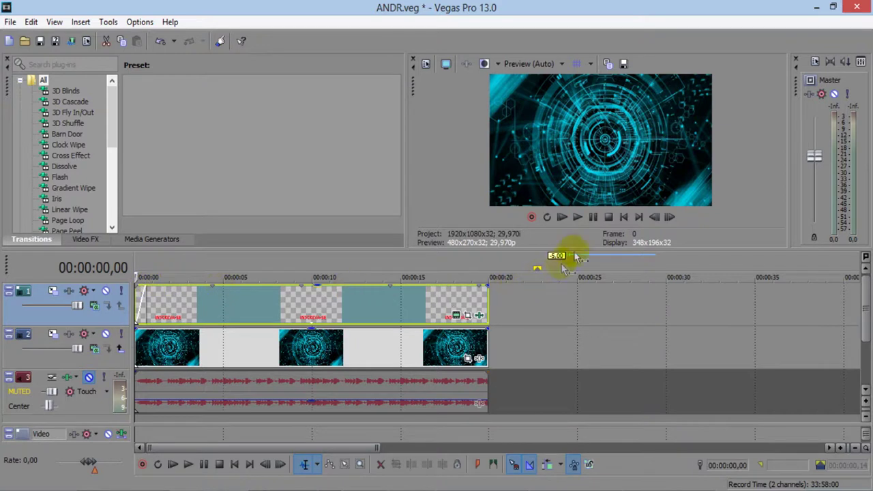
Step: Preview the project from the start to check the INSCREVA-SE text's fade-in and animation
key(space)
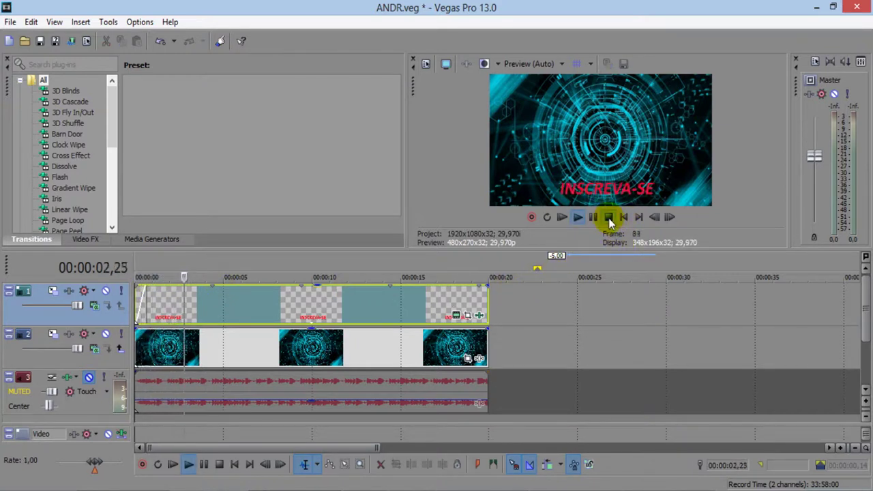
click(609, 216)
click(577, 217)
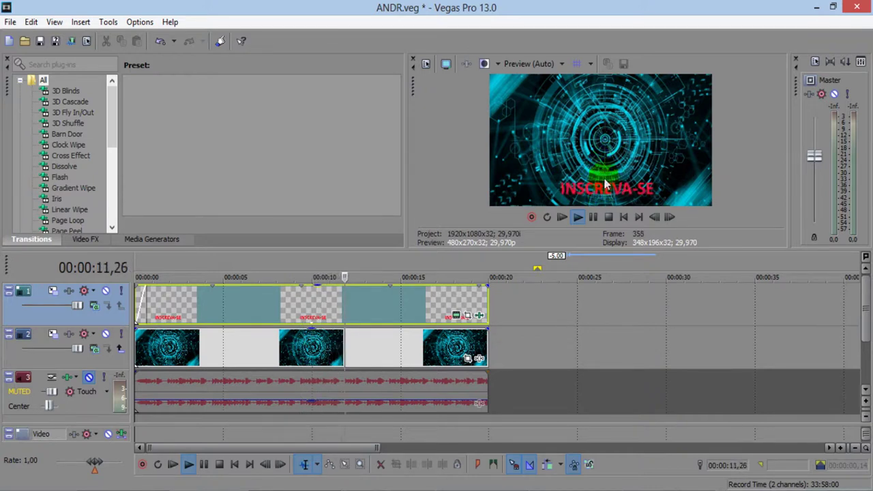
click(593, 217)
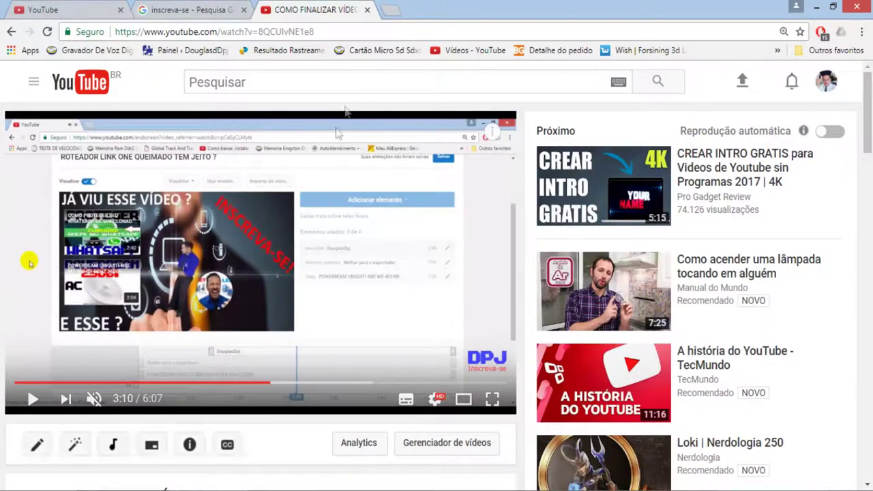
Step: Switch to Chrome, search Google for CETA in a new tab and show the image results
click(392, 9)
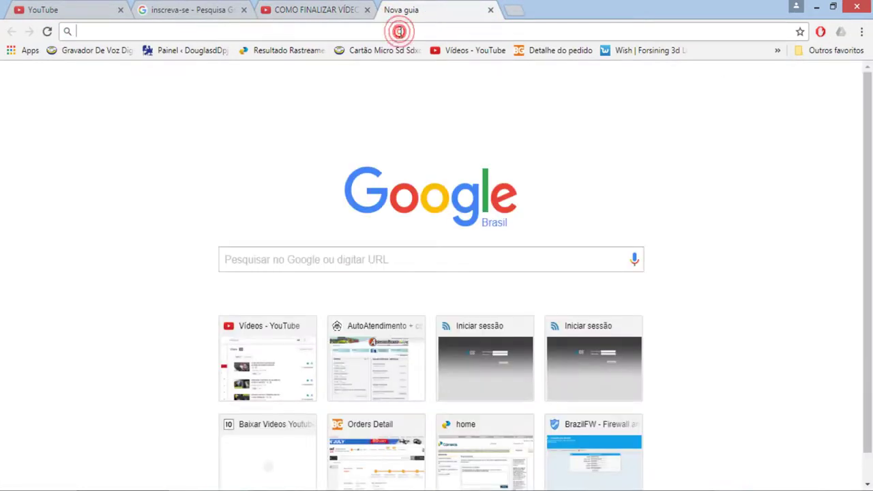
text(CETA)
key(Return)
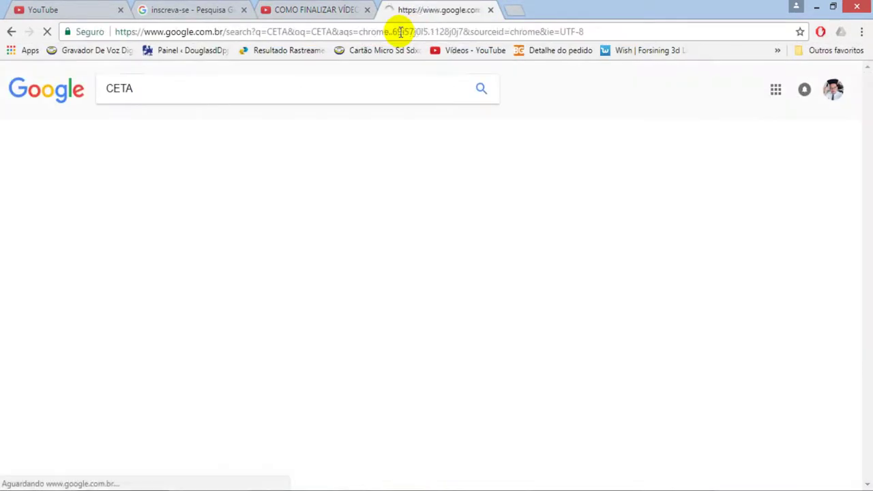
click(178, 132)
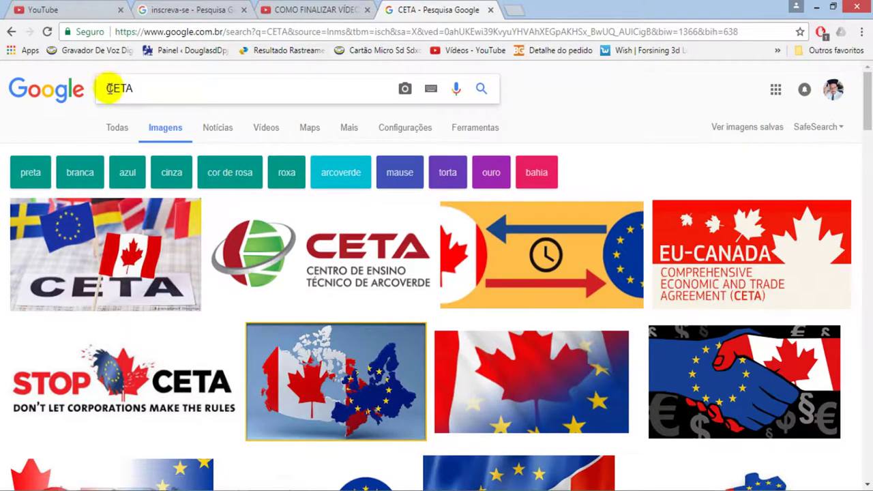
Step: Correct the Google image search from CETA to SETA
click(109, 88)
key(BackSpace)
text(S)
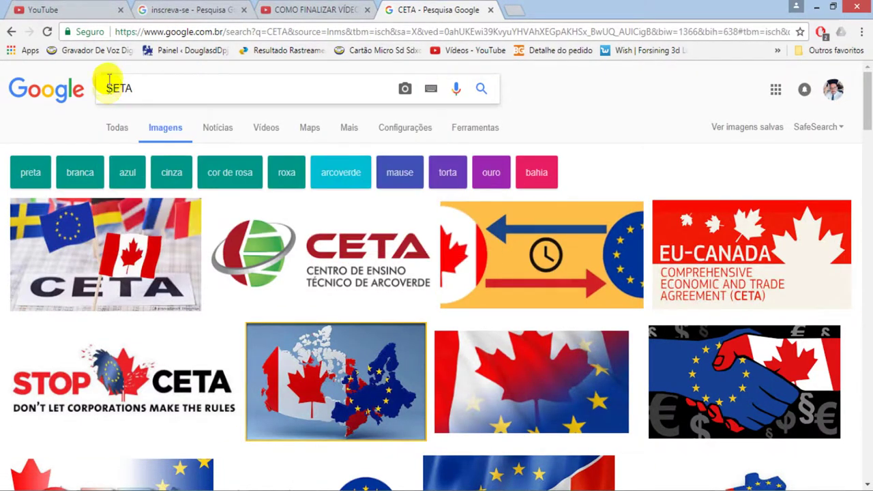
key(Return)
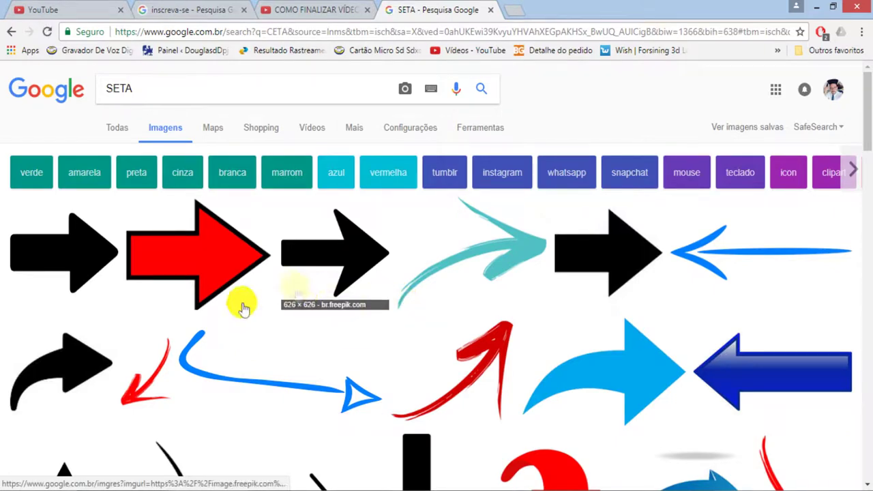
Step: Browse the SETA image results for a suitable arrow, checking back on the Vegas Pro project
scroll(245, 324, down, 2)
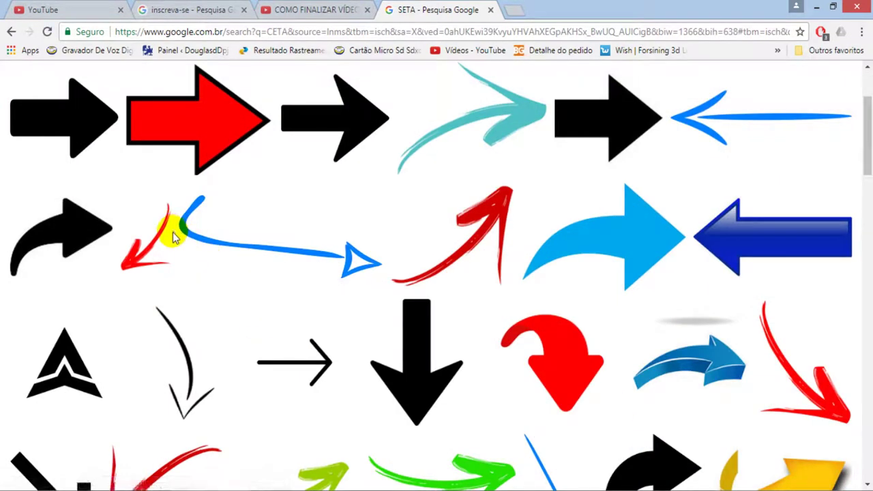
scroll(428, 312, up, 1)
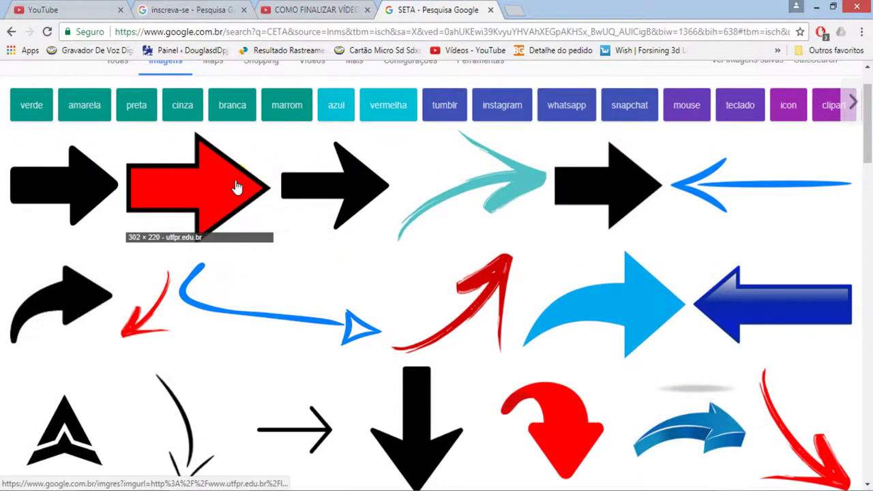
scroll(227, 191, down, 3)
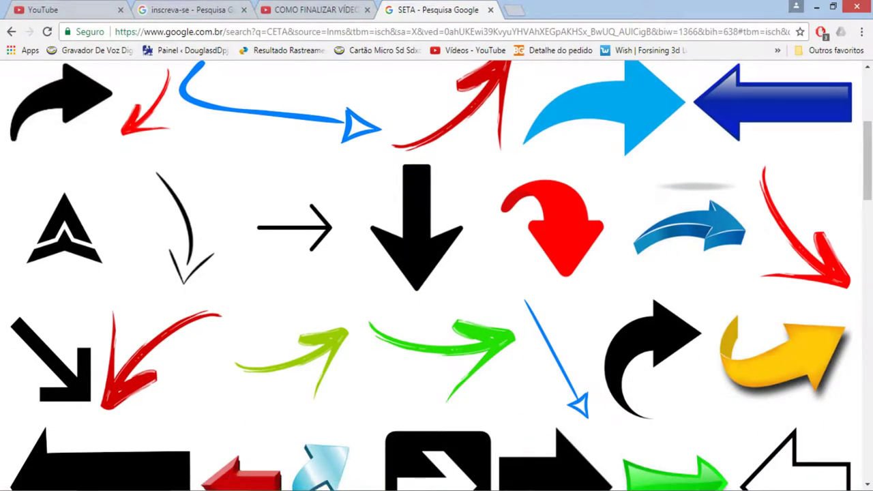
key(alt+Tab)
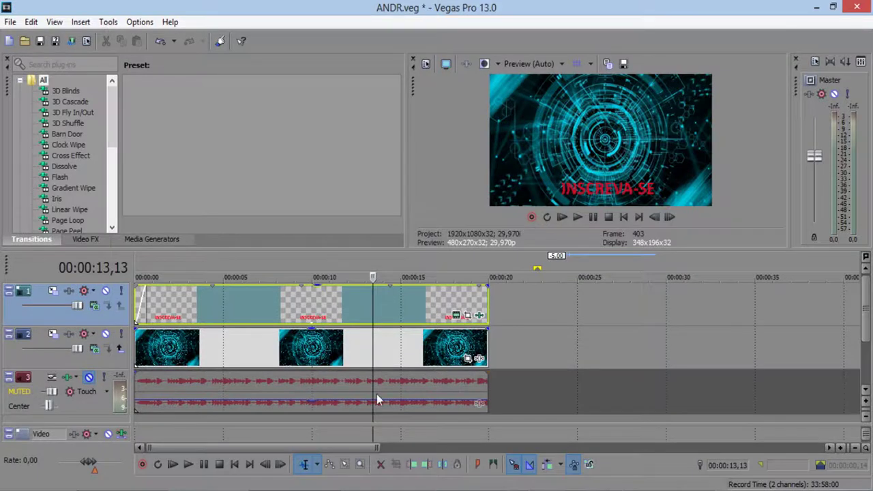
click(224, 381)
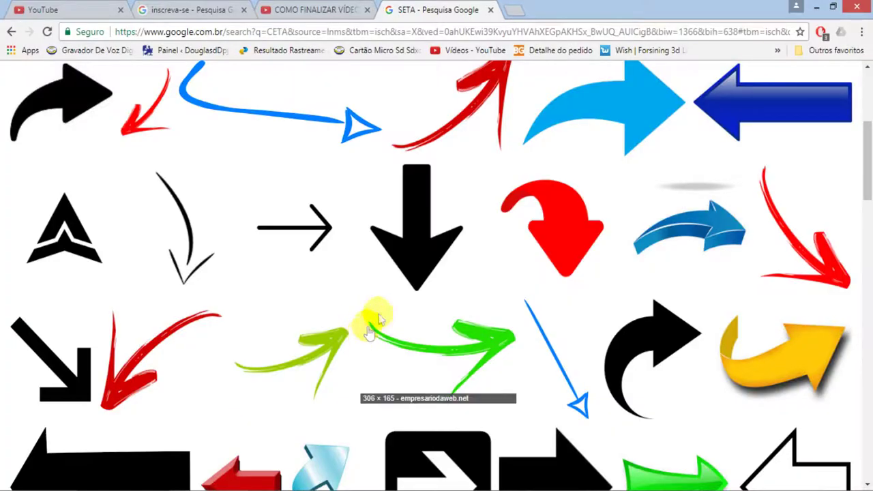
scroll(384, 306, up, 3)
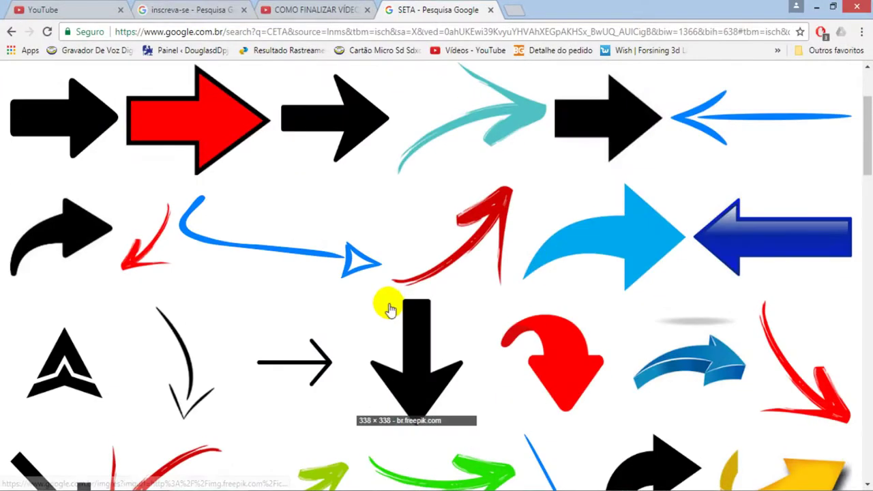
scroll(406, 312, down, 9)
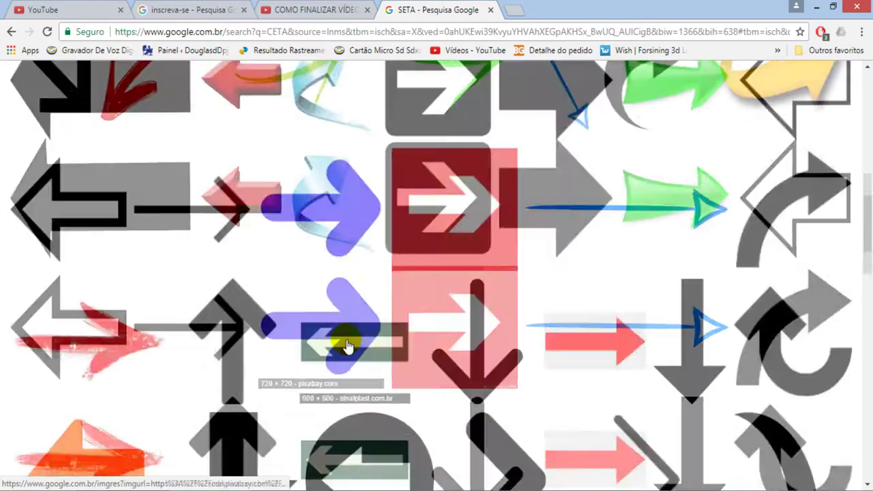
scroll(358, 348, down, 2)
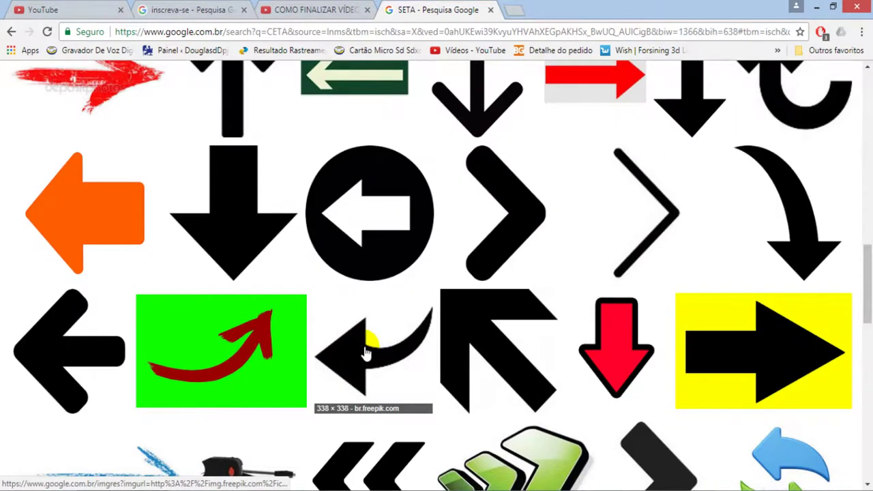
scroll(368, 351, down, 2)
scroll(561, 288, down, 2)
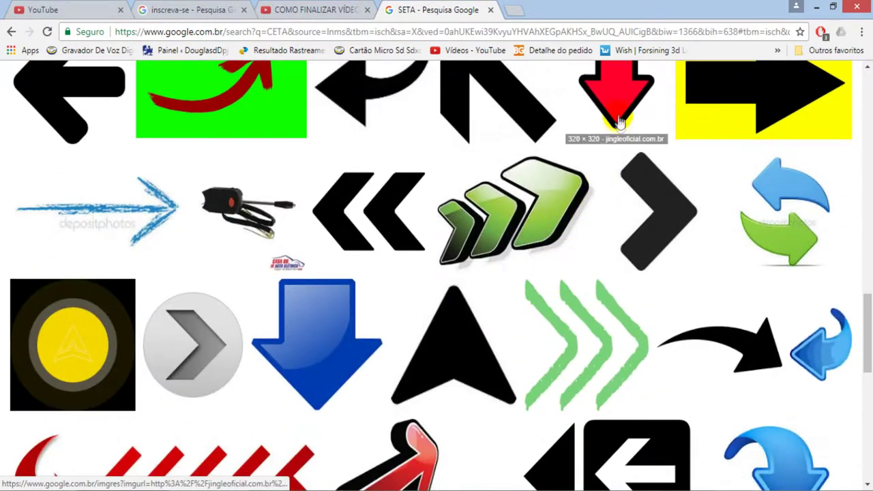
Step: Choose the red up arrow related to the seta-vermelha-baixo result and save it to the desktop as the PNG "seta-vermelha-baixo.o cópia"
click(618, 125)
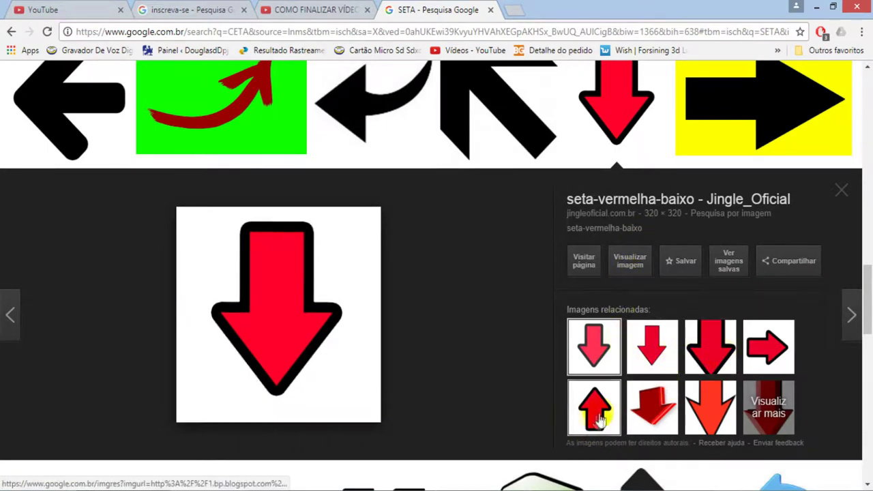
click(595, 419)
right_click(278, 280)
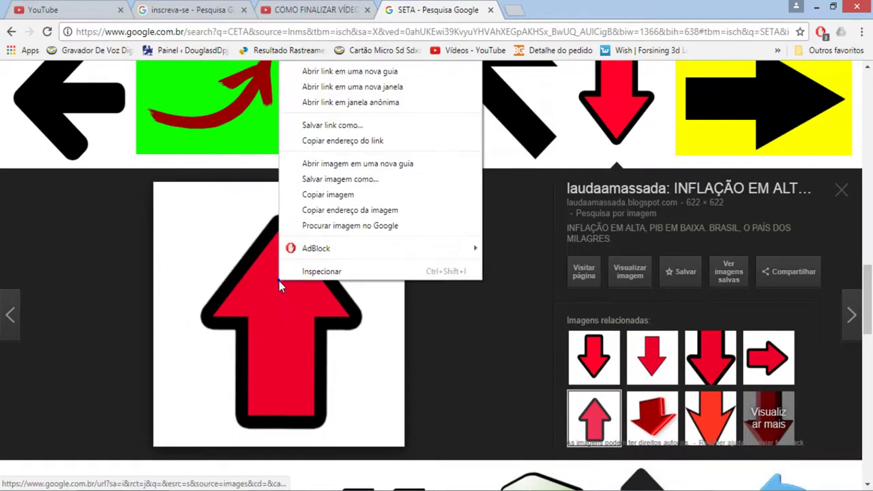
click(333, 180)
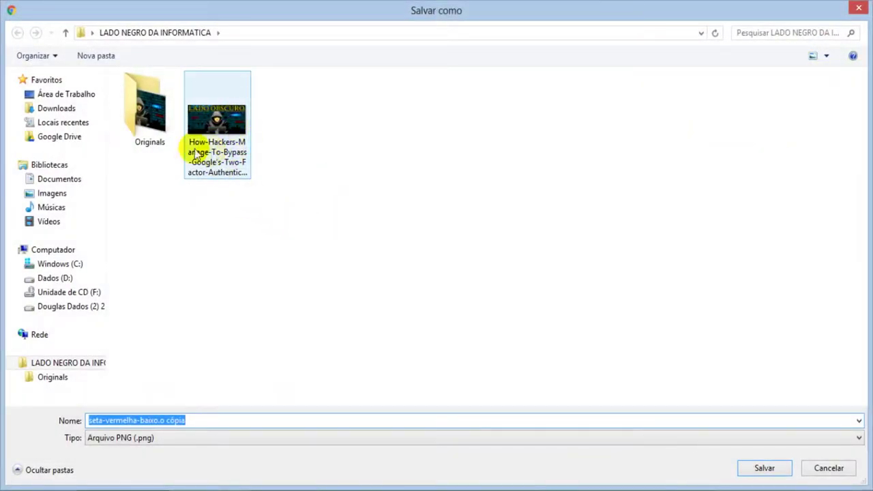
click(69, 94)
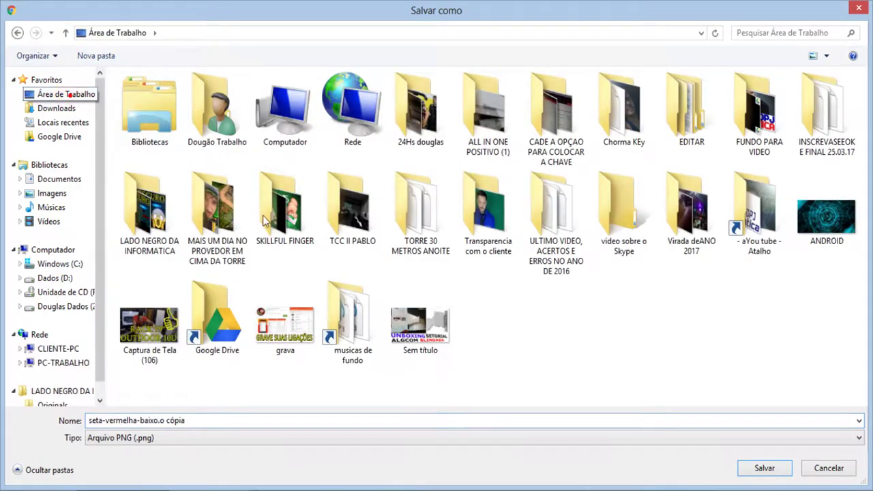
click(764, 468)
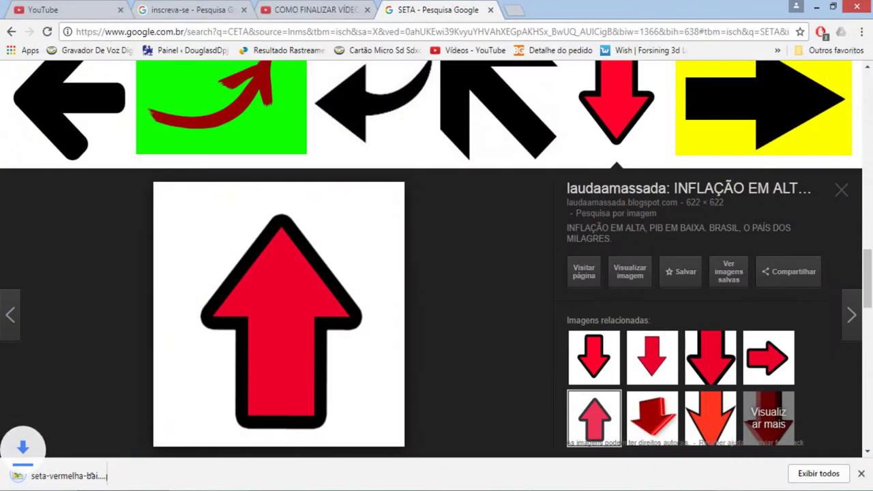
Step: Add the saved red arrow image from the desktop to track 1 in Vegas Pro at about 21 seconds, after the text event
key(super+d)
drag(215, 28, 540, 310)
click(536, 343)
right_click(536, 343)
click(510, 341)
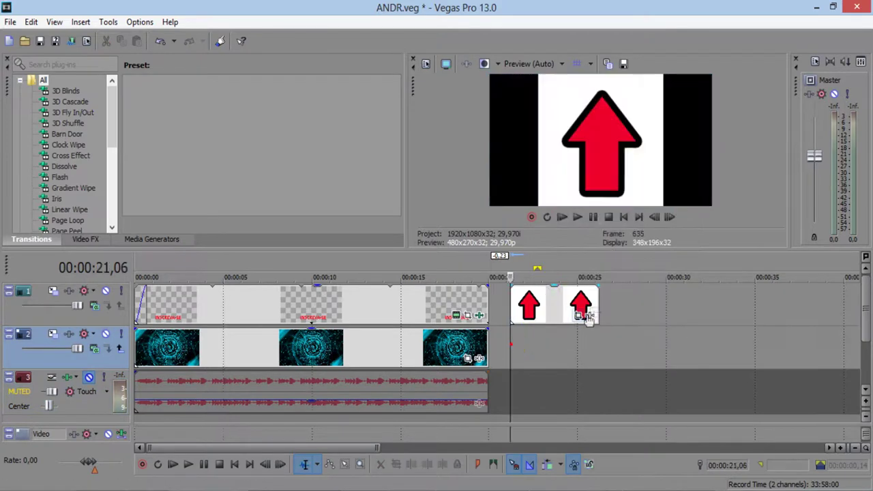
Step: Insert a new video track above the text track and move the red arrow event onto it, starting at about 9 seconds
click(625, 304)
right_click(626, 304)
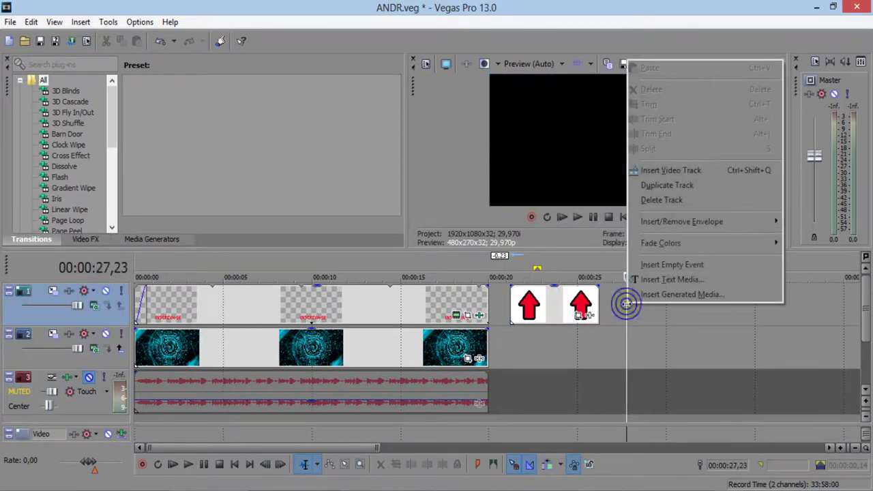
click(665, 172)
click(564, 353)
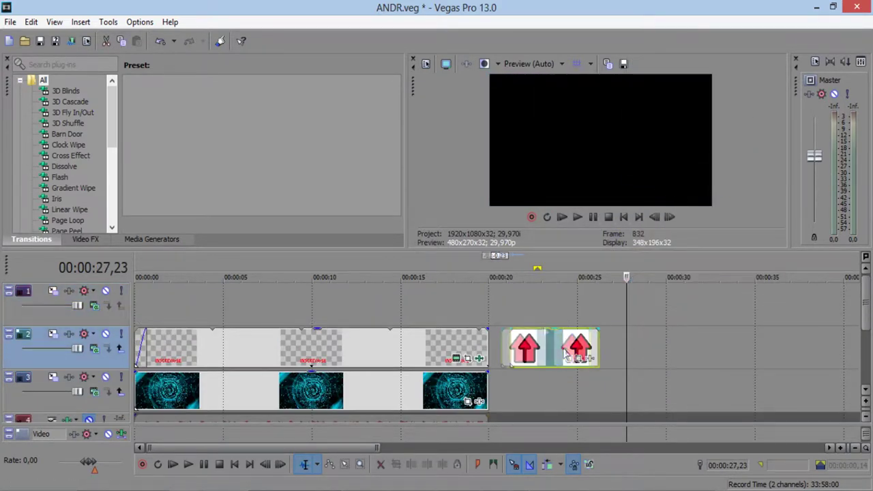
drag(447, 298, 344, 295)
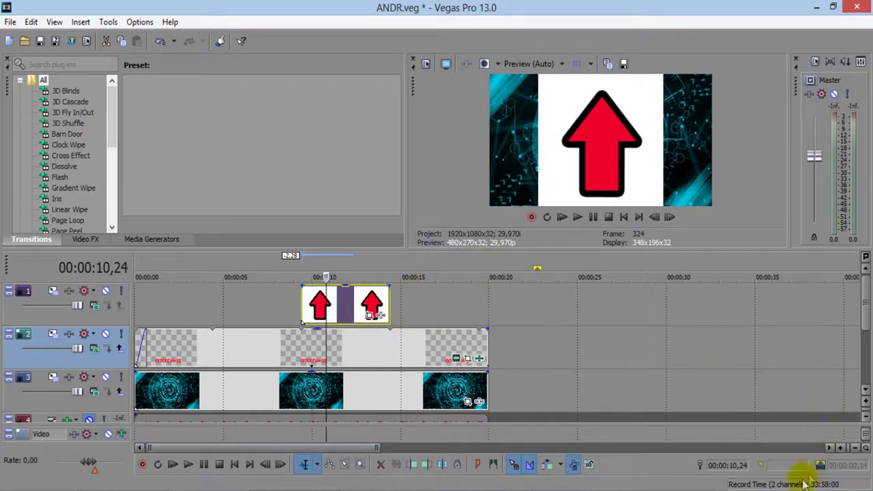
click(671, 488)
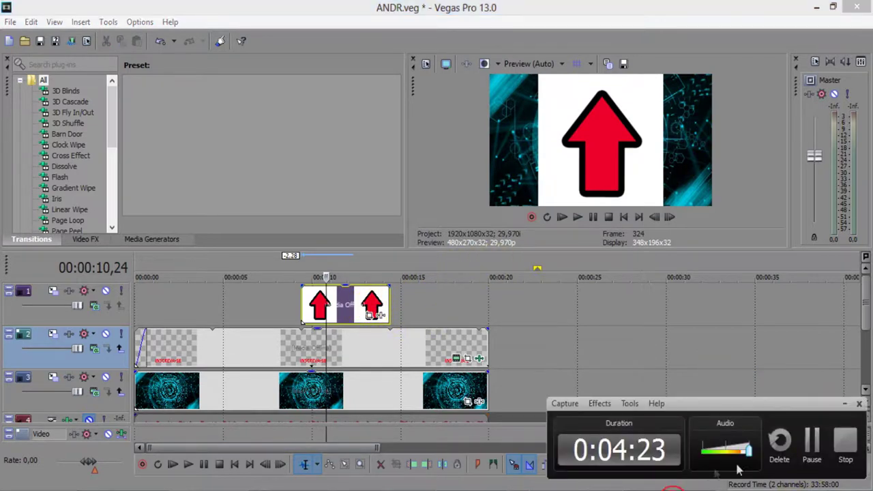
click(811, 453)
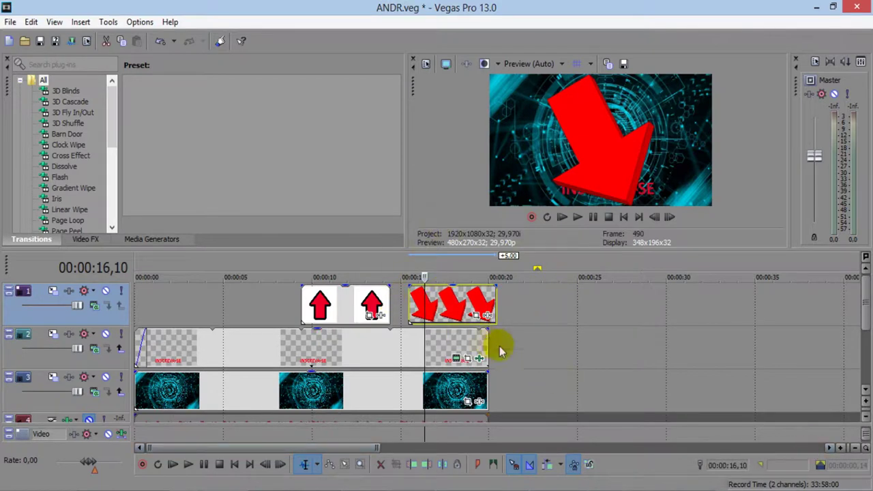
click(692, 488)
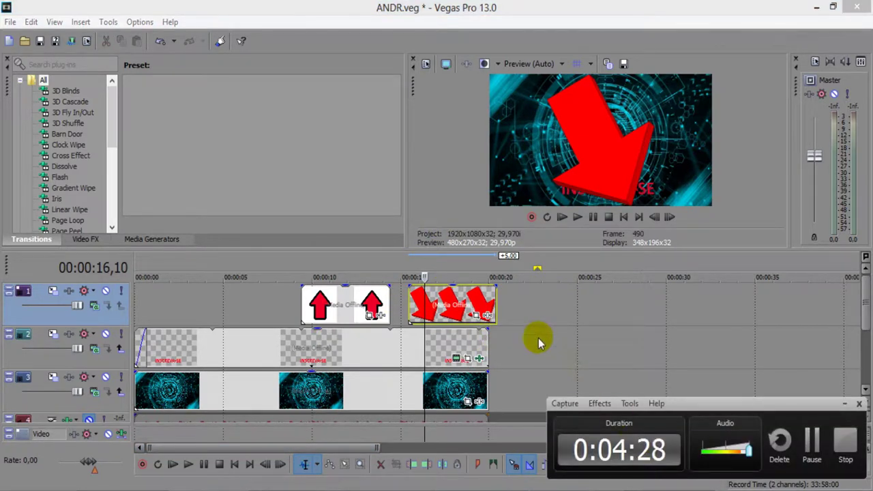
Step: Move the transparent red arrow event on track 1 to start at about 16 seconds and compare both arrow images in the preview
drag(450, 308, 457, 308)
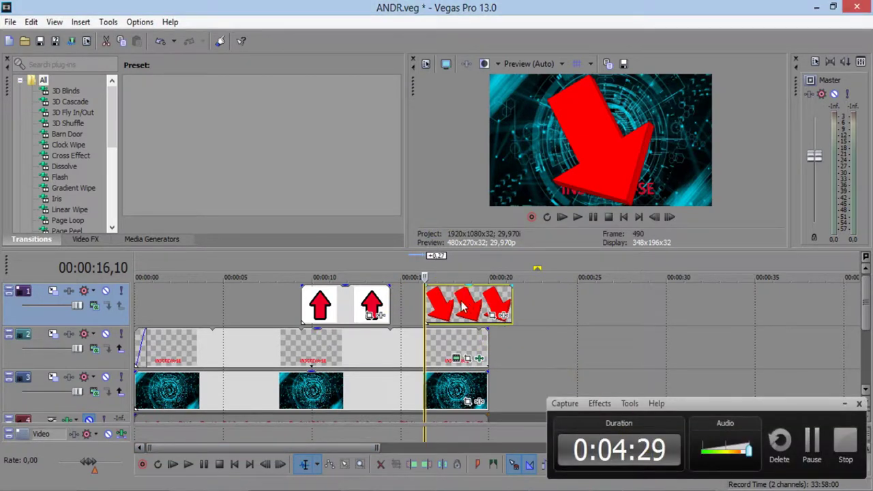
click(364, 270)
click(421, 258)
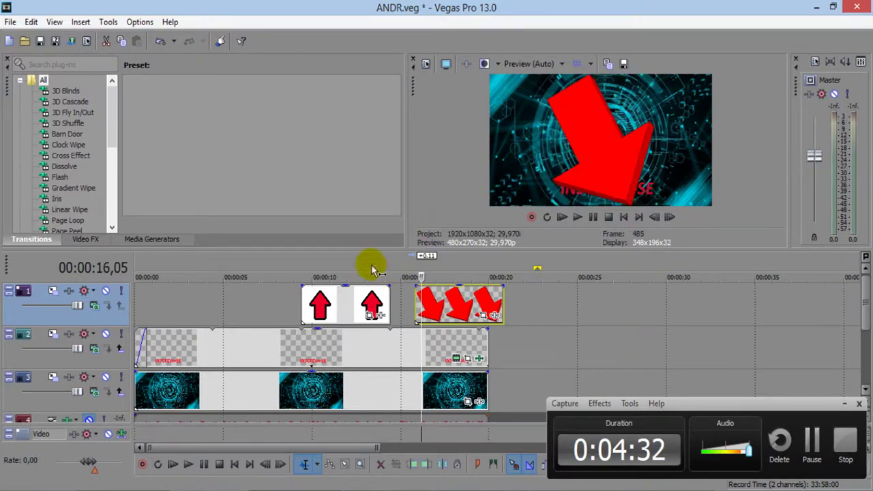
click(366, 270)
click(454, 260)
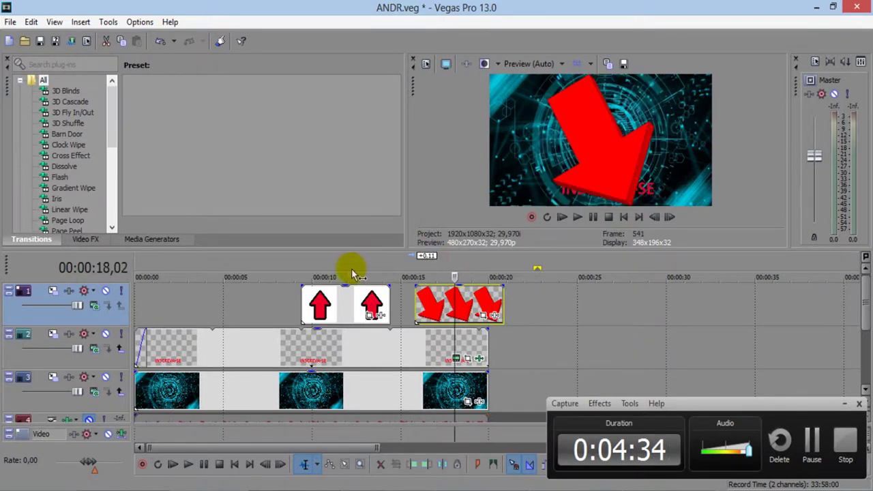
Step: Switch to the browser and review the "seta com fundo transparente" image search and the selected red arrow's checkered background
key(alt+Tab)
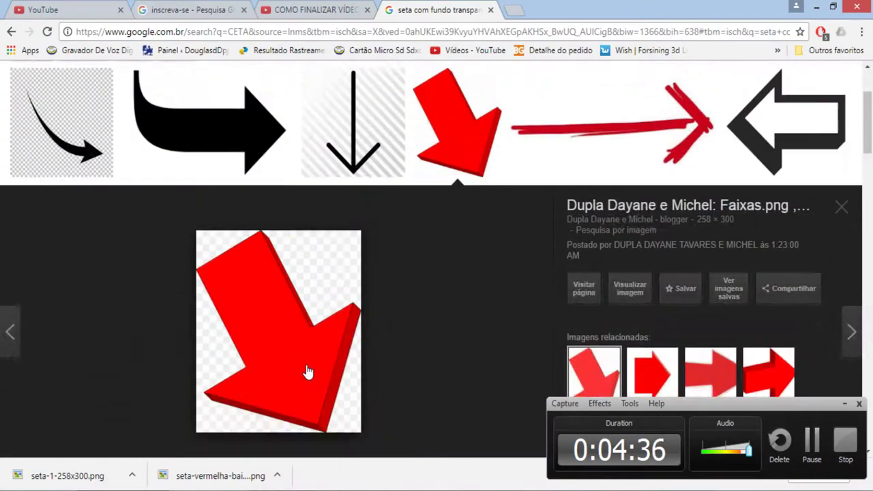
scroll(221, 171, down, 2)
scroll(205, 136, up, 2)
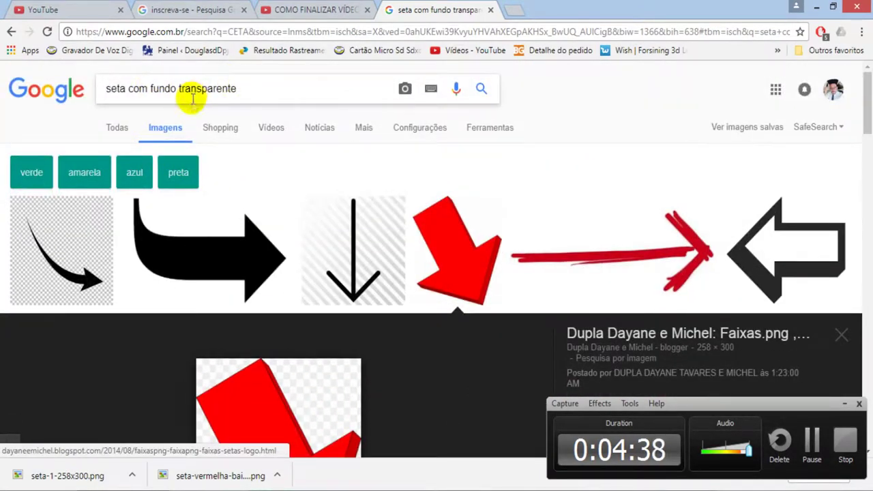
scroll(249, 308, down, 2)
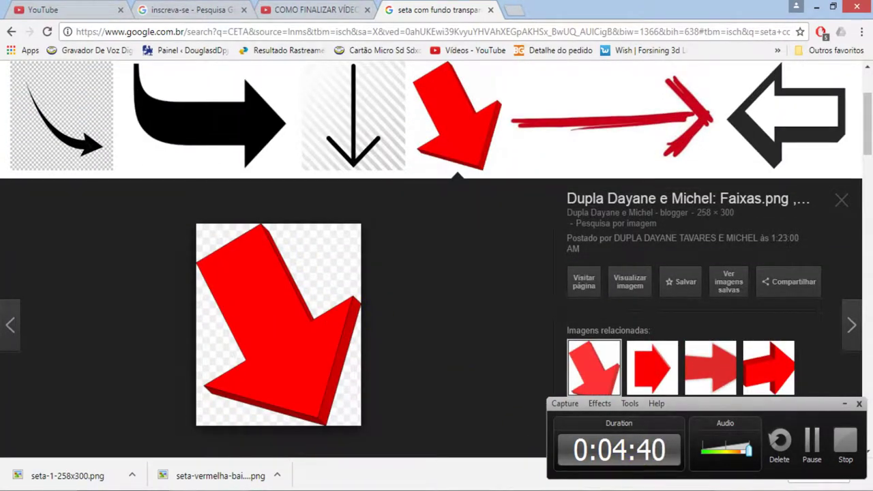
Step: Switch back to Vegas Pro and delete the white-background up-arrow event from track 1
key(alt+Tab)
click(455, 293)
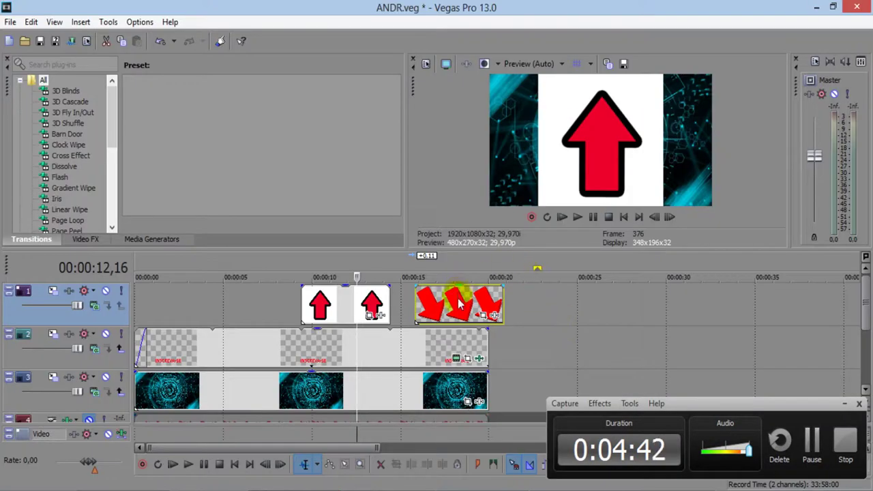
click(360, 300)
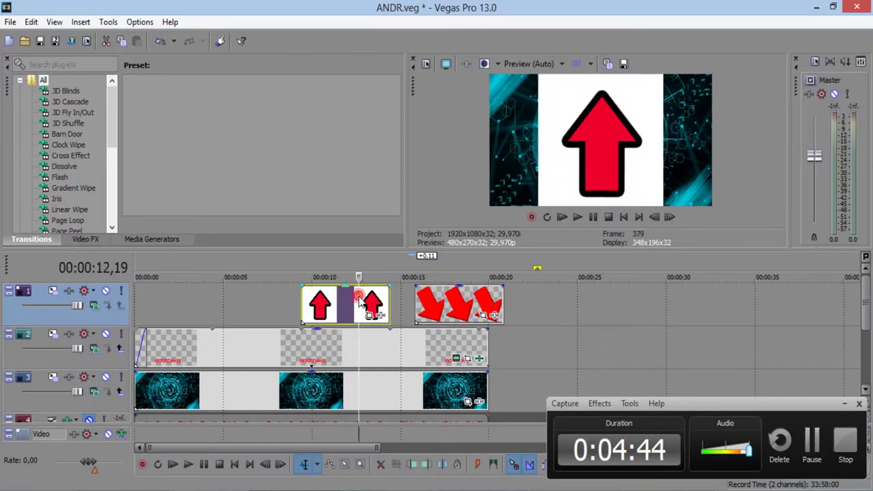
key(Delete)
Step: Move the transparent red arrow event earlier and extend both edges to span the whole text event, from 0 to about 20 seconds
click(464, 305)
drag(463, 305, 399, 302)
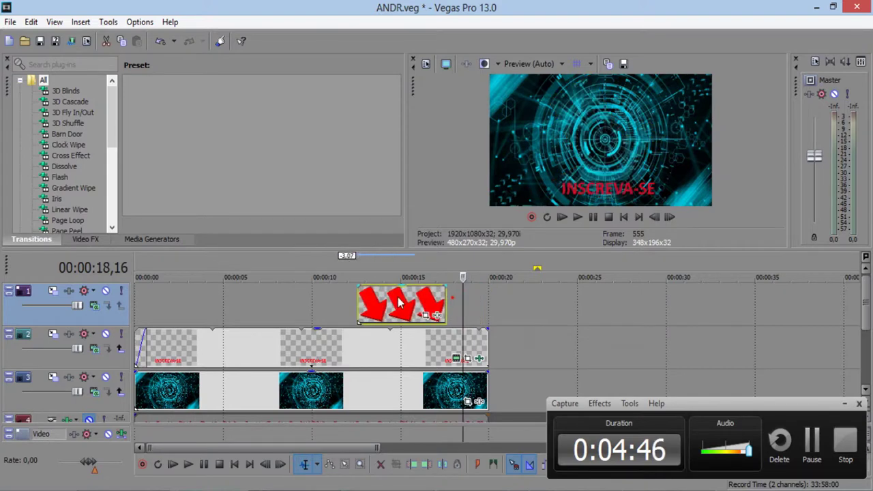
click(410, 297)
drag(444, 298, 487, 300)
drag(355, 298, 136, 298)
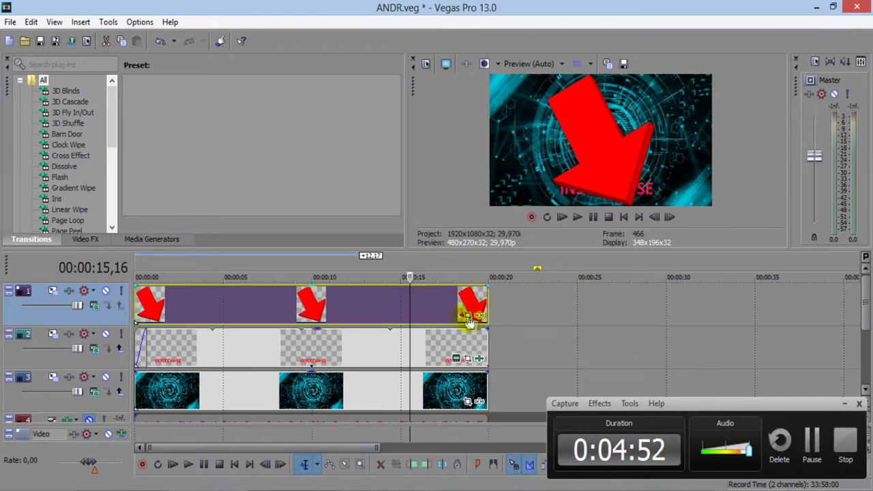
Step: Open Pan/Crop for the arrow event and enlarge the crop frame upward, downward and sideways to shrink the arrow
click(468, 316)
drag(574, 270, 364, 85)
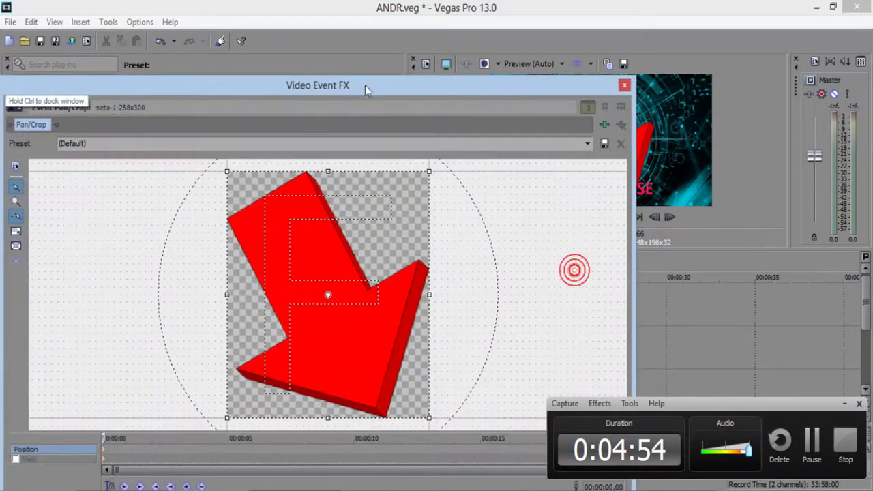
drag(498, 82, 347, 37)
drag(179, 126, 180, 75)
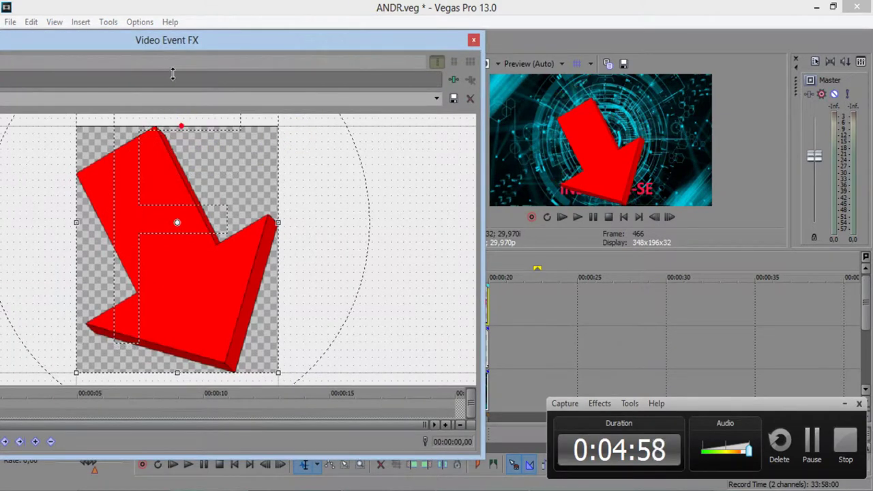
scroll(312, 272, down, 5)
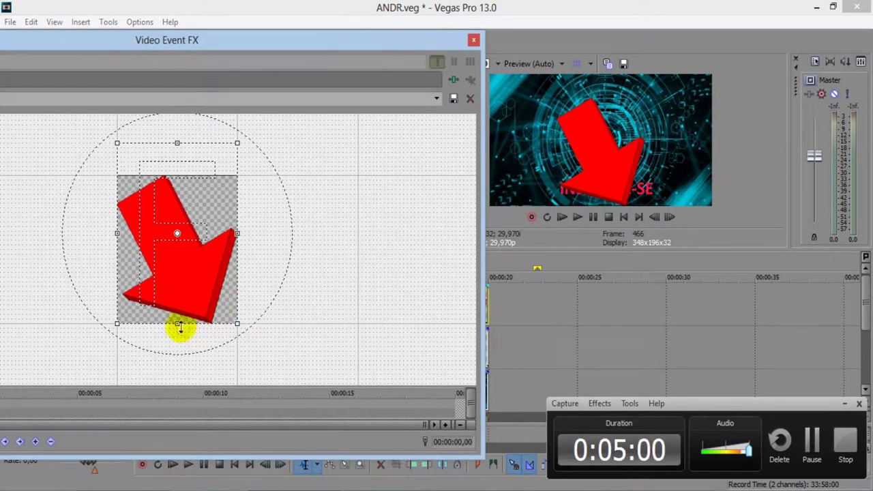
drag(179, 327, 185, 366)
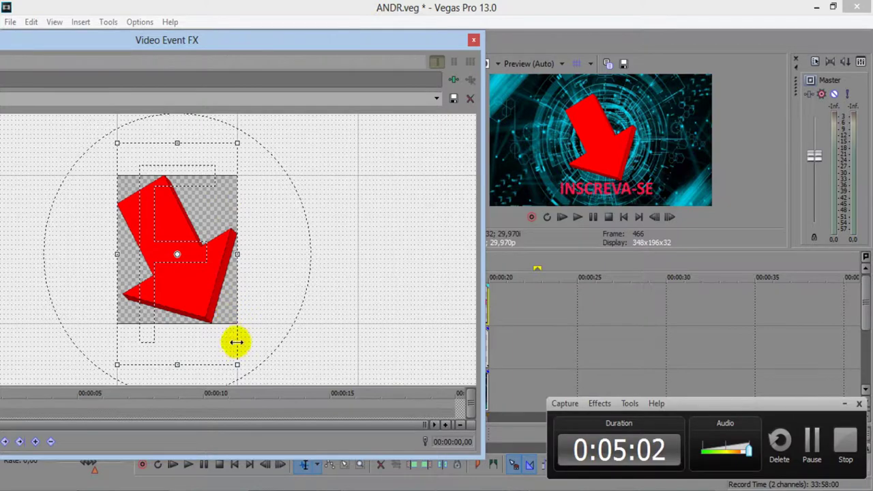
drag(237, 254, 305, 252)
scroll(273, 175, down, 4)
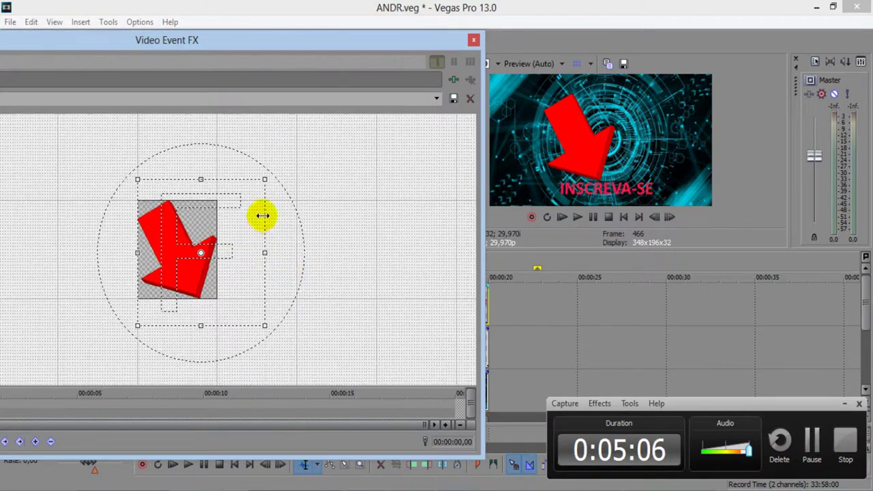
Step: Rotate the crop frame until the arrow points up, enlarge it to place a small arrow above INSCREVA-SE, and close Pan/Crop
drag(274, 198, 169, 304)
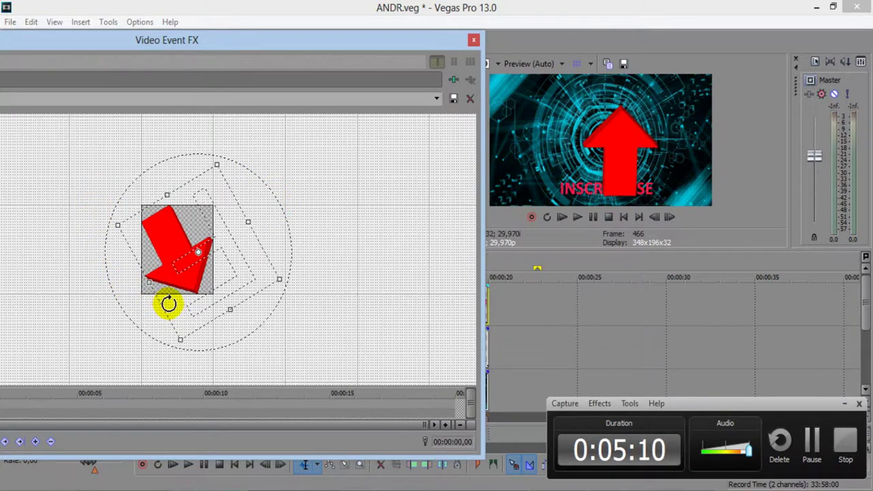
drag(218, 164, 236, 411)
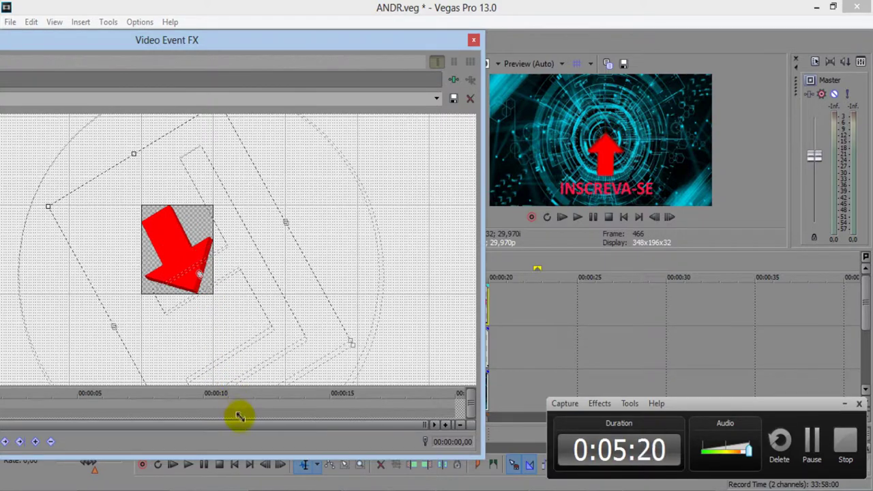
scroll(230, 310, down, 3)
scroll(254, 305, down, 1)
drag(230, 331, 236, 355)
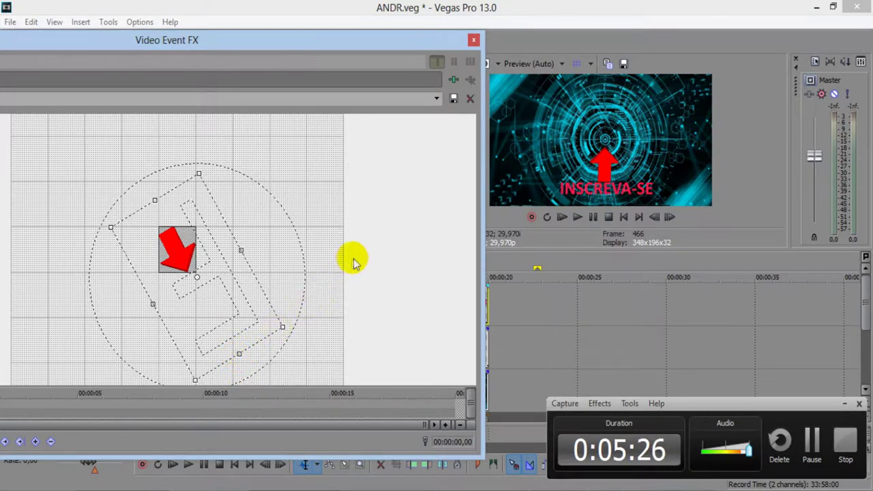
click(473, 40)
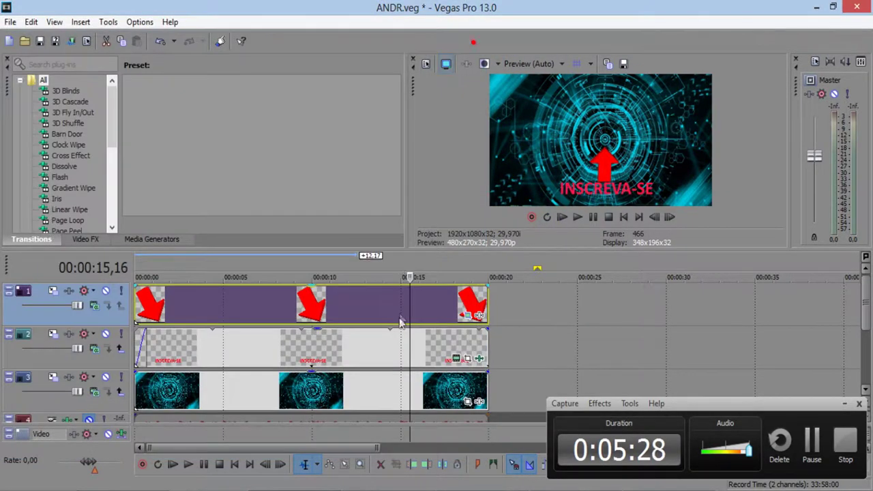
Step: Turn off Maintain aspect ratio in the arrow event's properties
right_click(436, 303)
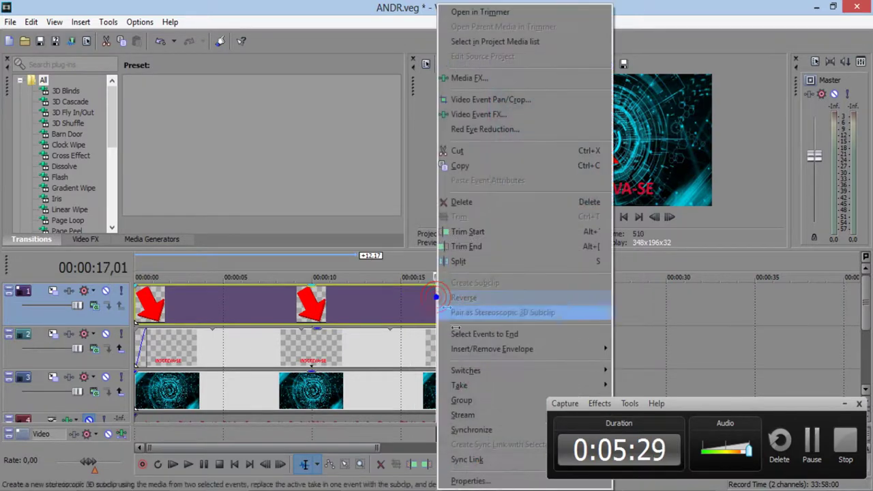
click(495, 475)
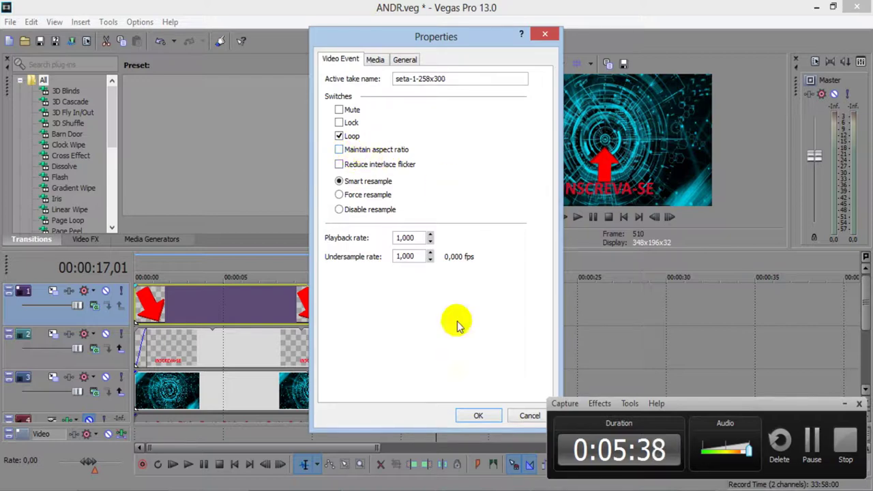
click(479, 415)
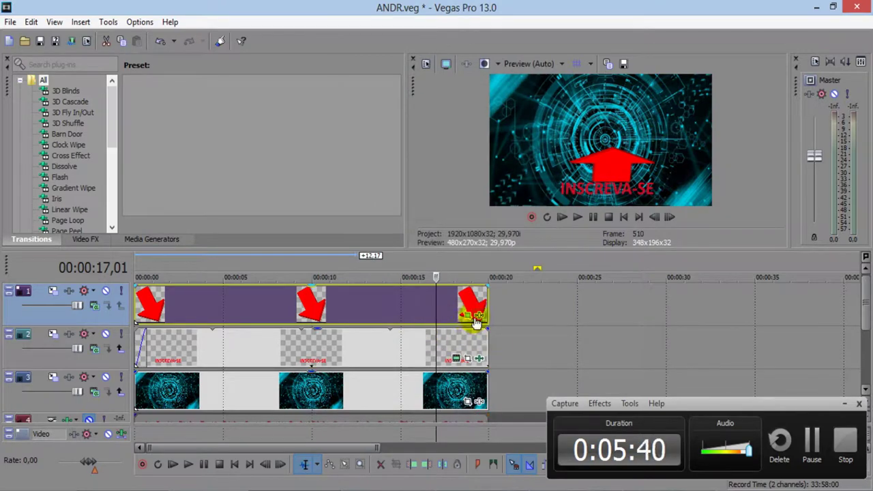
Step: Reopen the arrow event's Pan/Crop and widen the rotated crop frame to make the stretched arrow narrower
click(477, 317)
scroll(277, 273, down, 6)
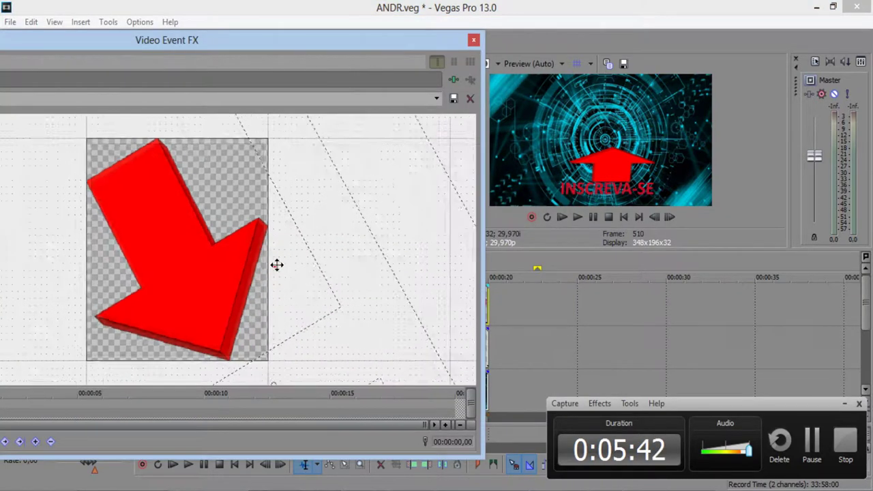
scroll(225, 290, down, 5)
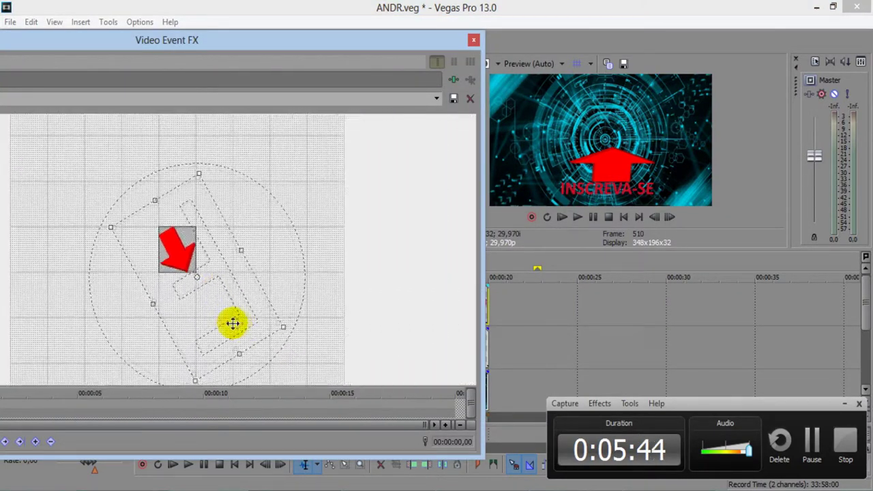
mouse_move(191, 329)
mouse_down()
mouse_move(189, 361)
mouse_move(184, 344)
mouse_up()
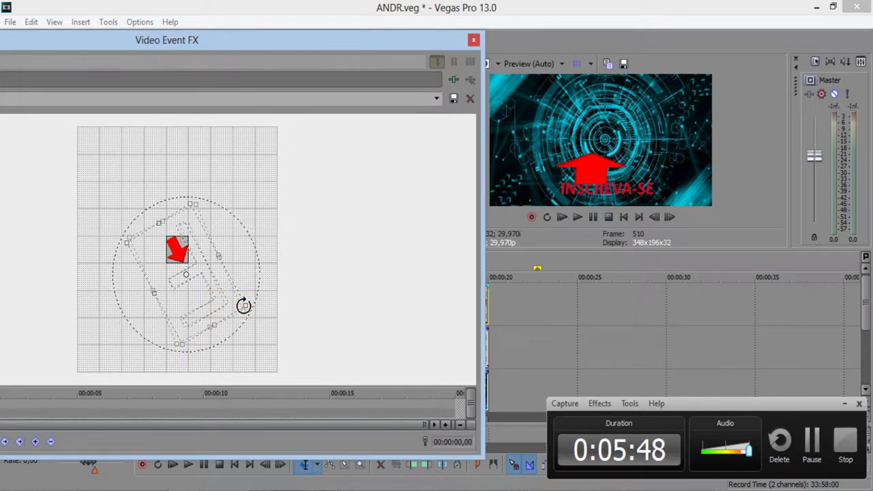
drag(247, 308, 278, 295)
drag(331, 282, 452, 247)
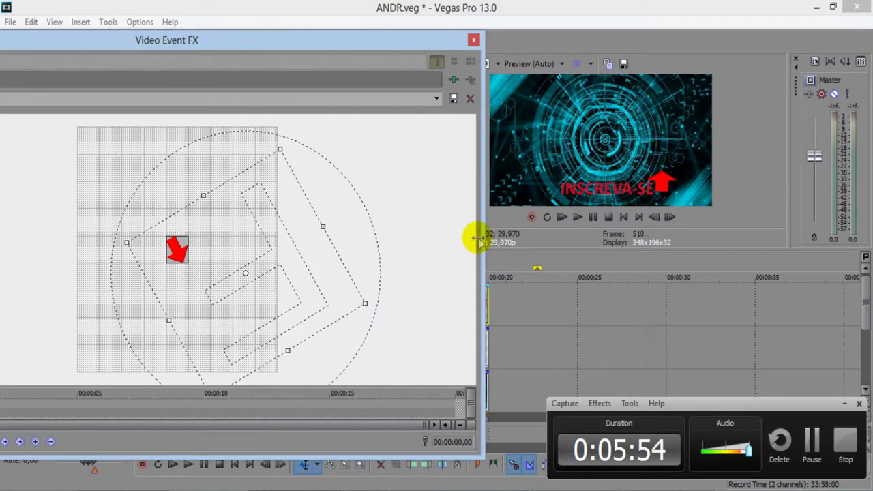
Step: Reposition and slightly resize the crop frame to bring the up-pointing arrow over the INSCREVA-SE text
drag(301, 270, 215, 212)
drag(213, 149, 233, 166)
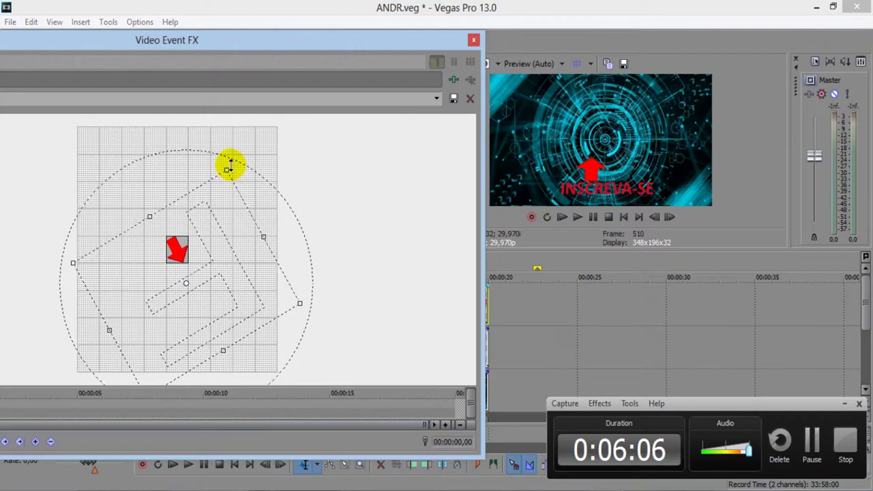
mouse_move(203, 234)
mouse_down()
mouse_move(226, 229)
mouse_move(216, 229)
mouse_up()
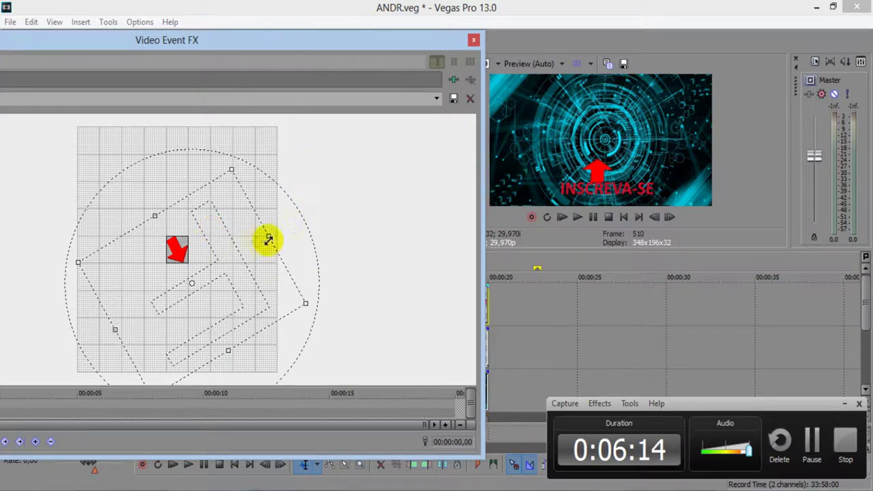
mouse_move(227, 244)
mouse_down()
mouse_move(227, 235)
mouse_move(205, 242)
mouse_move(223, 244)
mouse_up()
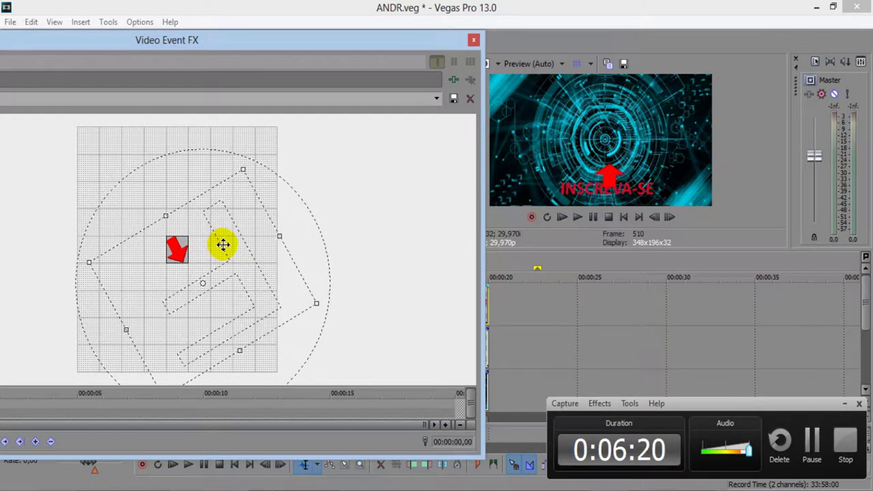
drag(242, 170, 274, 191)
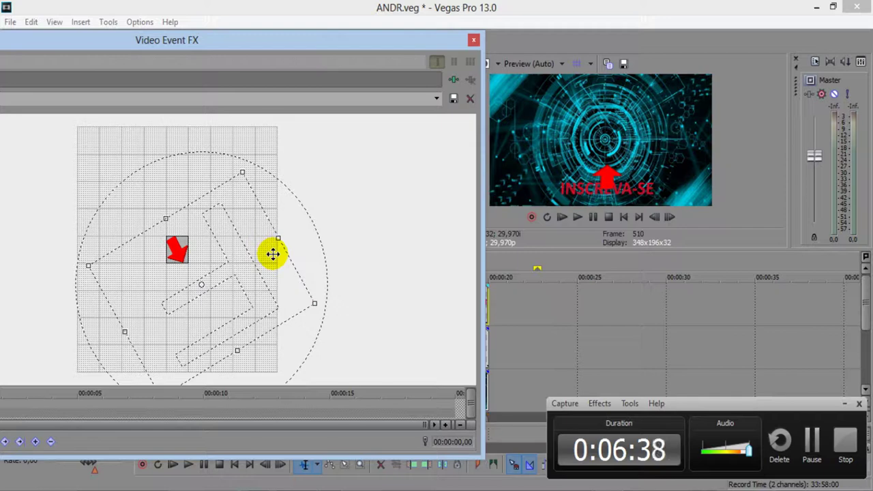
drag(236, 247, 209, 216)
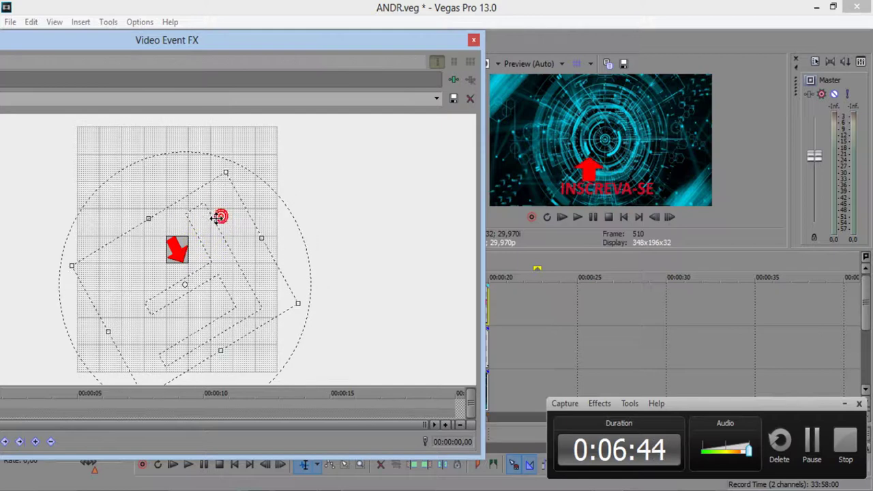
Step: Resize and flip the crop frame vertically so the arrow points down, and place it above the centre of the background circle
drag(225, 172, 224, 270)
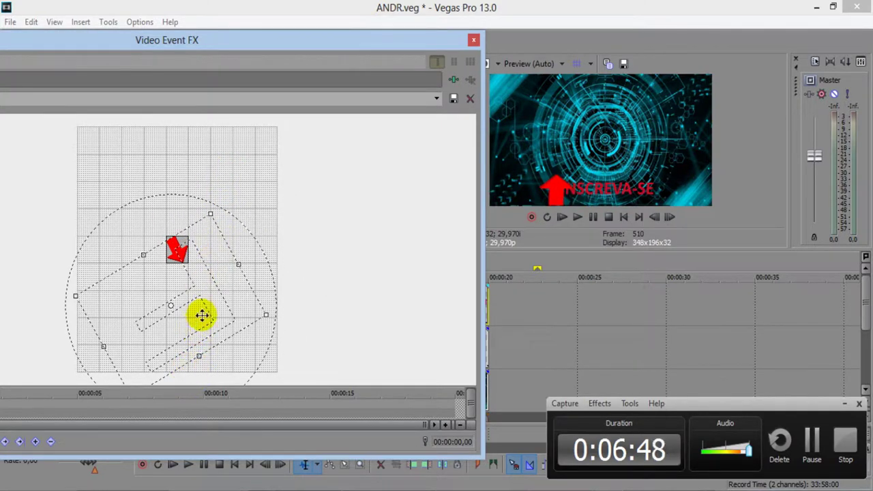
drag(199, 363, 142, 222)
click(201, 278)
drag(227, 222, 242, 193)
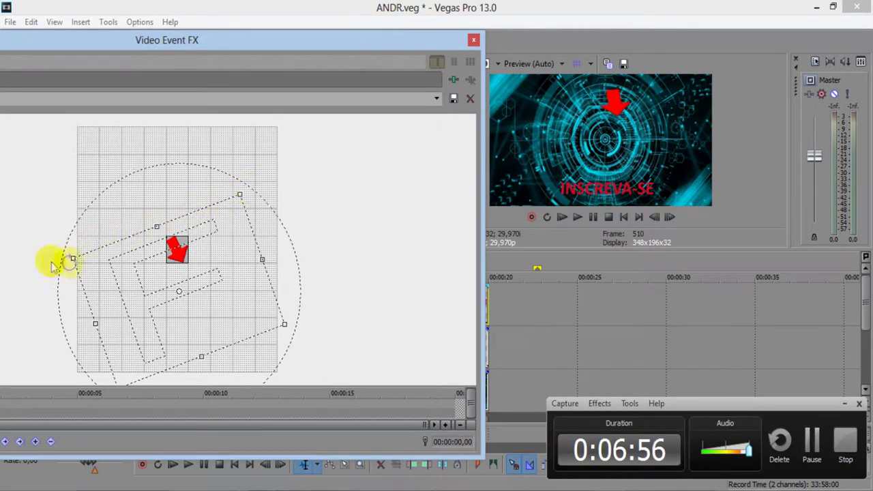
drag(75, 257, 121, 321)
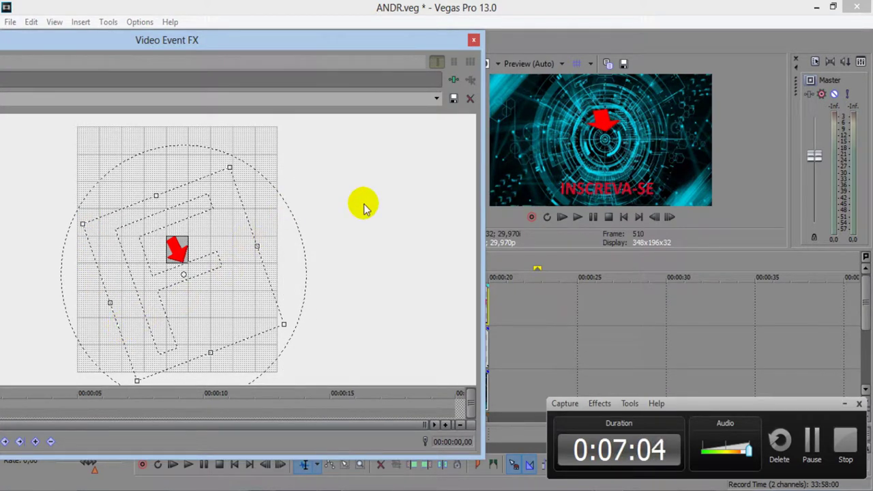
Step: Enlarge and rotate the crop frame further to make the down-pointing arrow smaller, and centre it near the top of the picture
drag(202, 241, 209, 250)
drag(165, 365, 143, 439)
drag(218, 160, 179, 143)
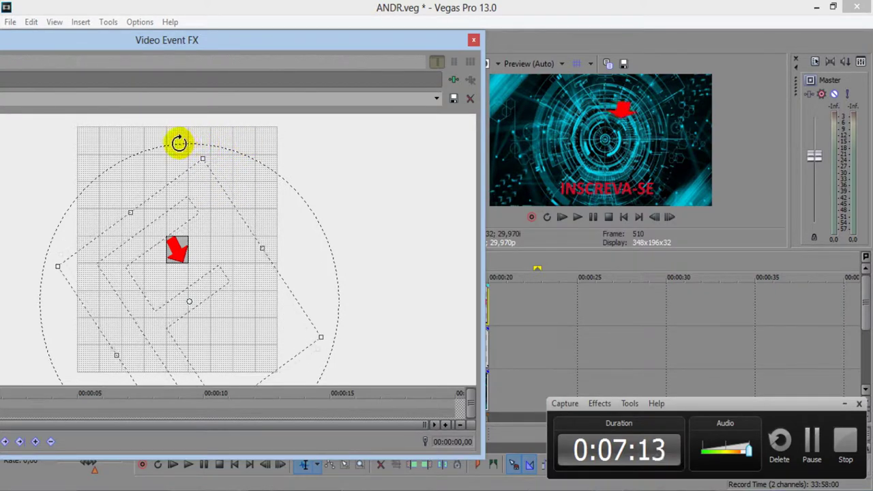
click(155, 196)
click(197, 171)
click(204, 158)
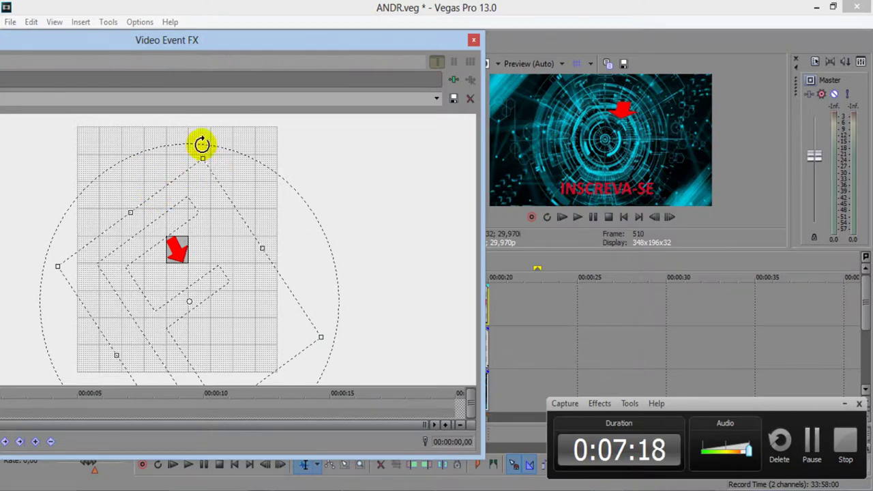
scroll(226, 170, down, 3)
drag(171, 249, 185, 279)
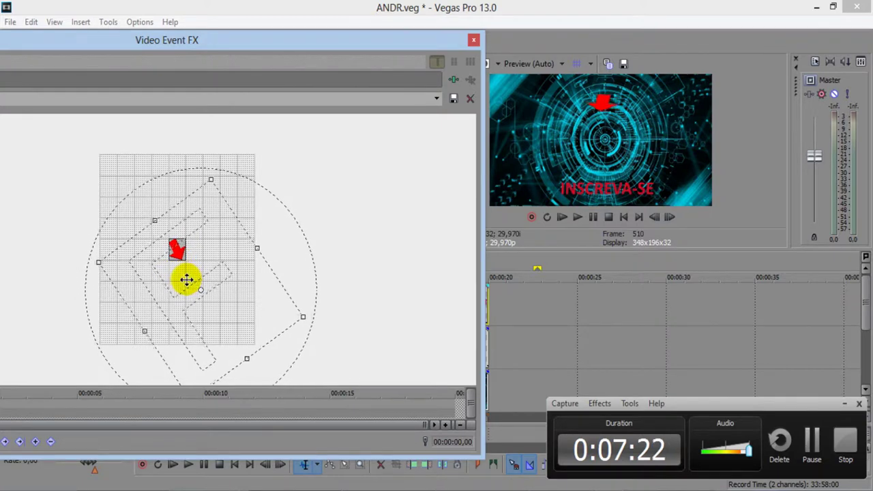
scroll(231, 164, down, 1)
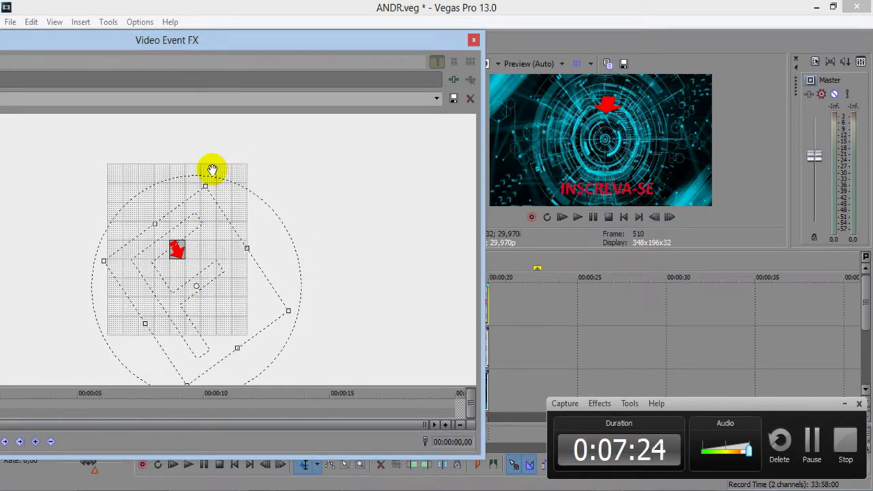
Step: Rotate and nudge the arrow's crop frame to adjust the down-pointing arrow above the background circle, and close Pan/Crop
mouse_move(209, 177)
mouse_down()
mouse_move(197, 177)
mouse_move(220, 181)
mouse_up()
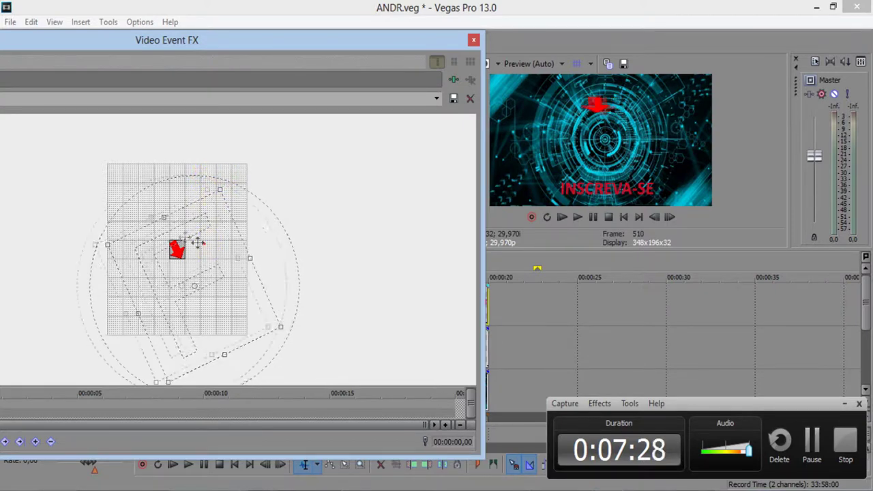
drag(202, 243, 200, 235)
click(473, 39)
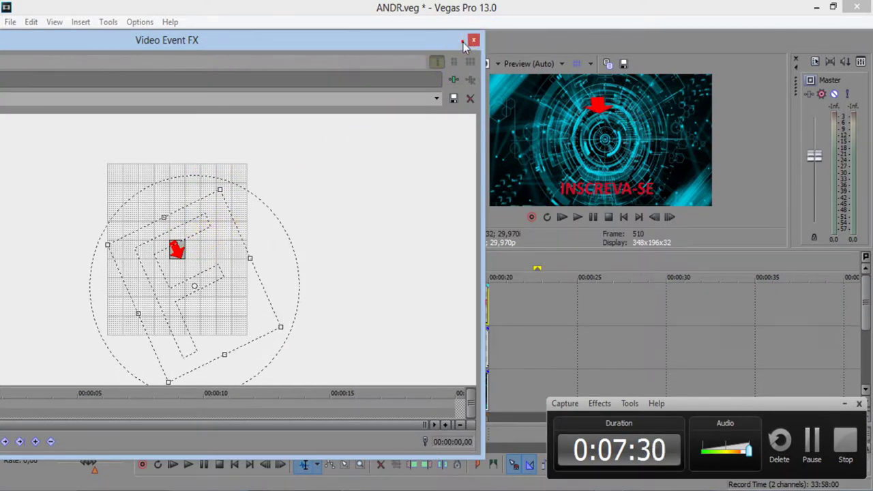
click(473, 39)
Step: Turn on Maintain aspect ratio in the arrow event's properties
right_click(446, 309)
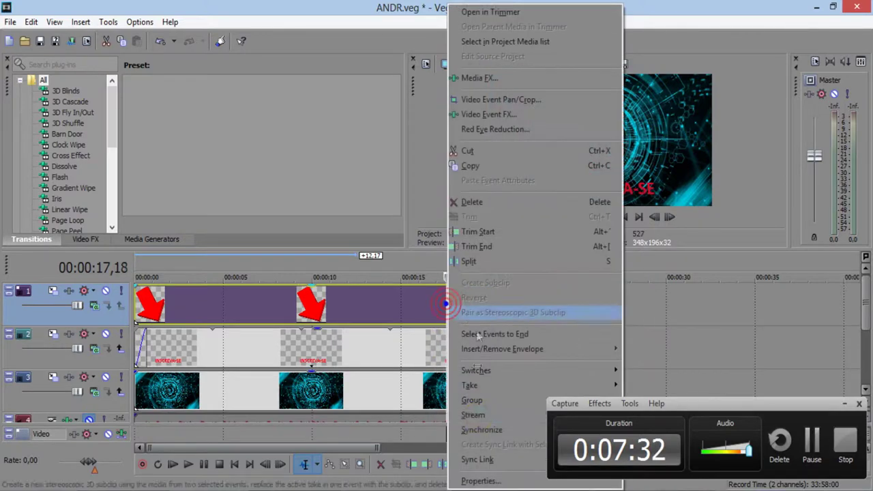
click(485, 475)
click(349, 151)
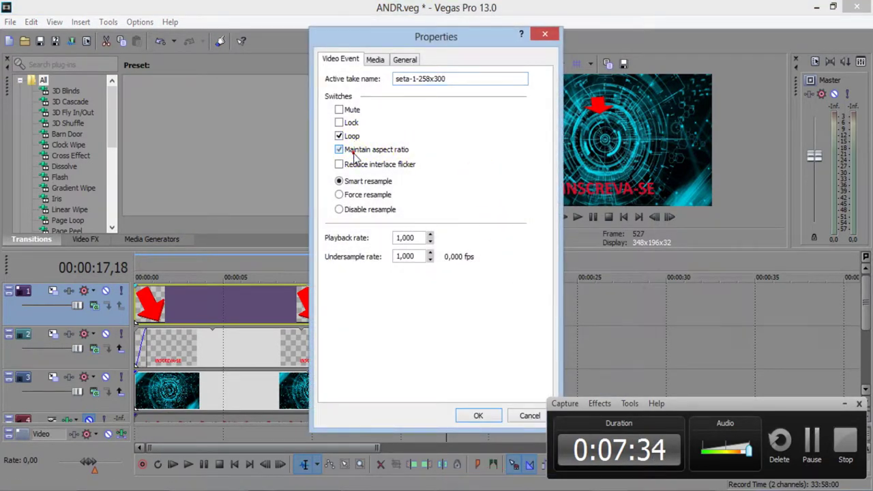
click(478, 416)
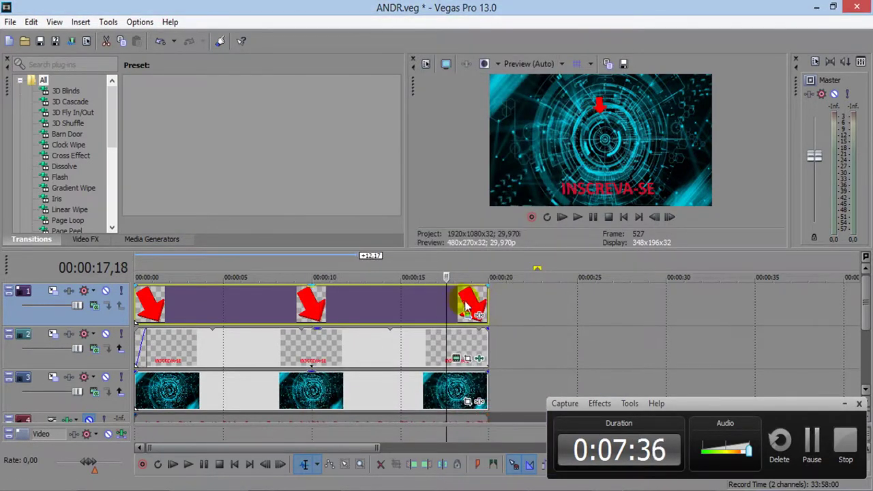
Step: Reopen the arrow event's Pan/Crop and readjust the crop frame so the arrow points straight down at the picture's top centre
click(471, 318)
drag(230, 204, 225, 274)
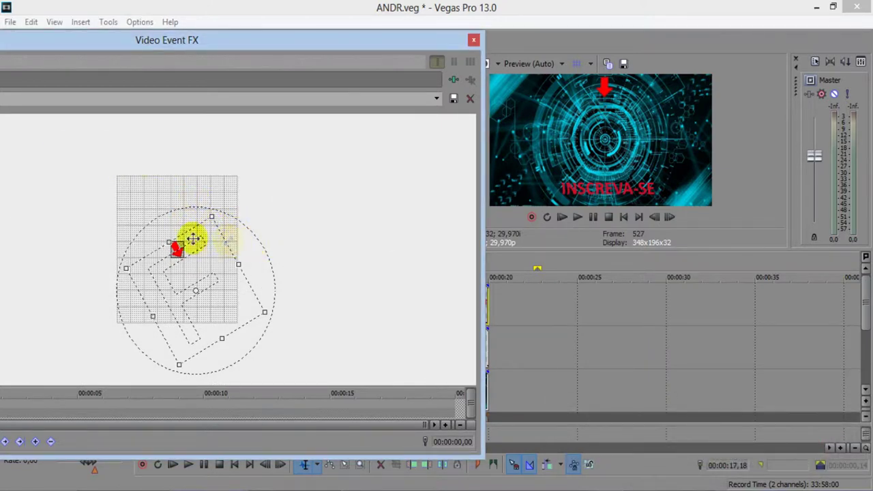
click(473, 39)
Step: Add the Sony TV Simulator effect to the arrow event
click(448, 295)
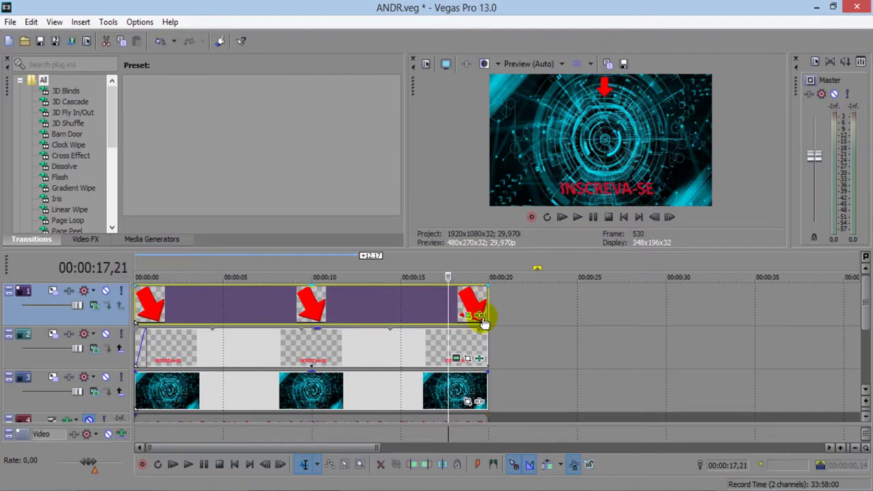
click(481, 316)
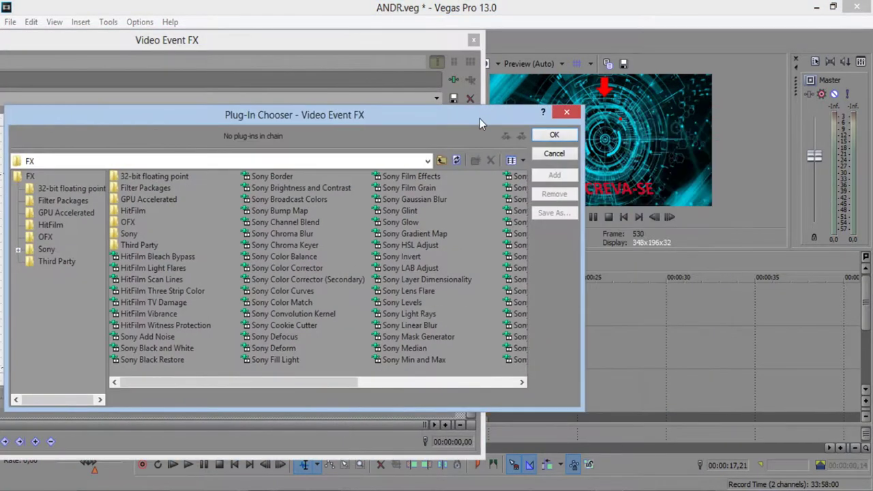
scroll(516, 190, down, 2)
click(432, 202)
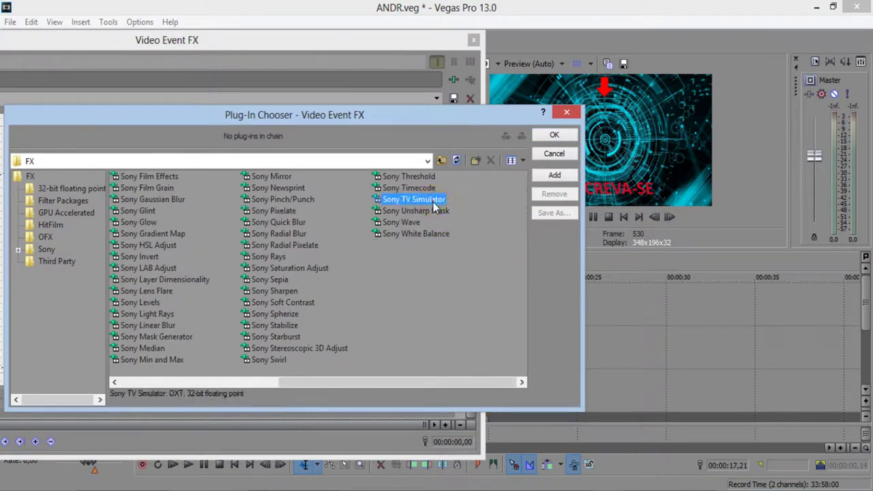
click(554, 135)
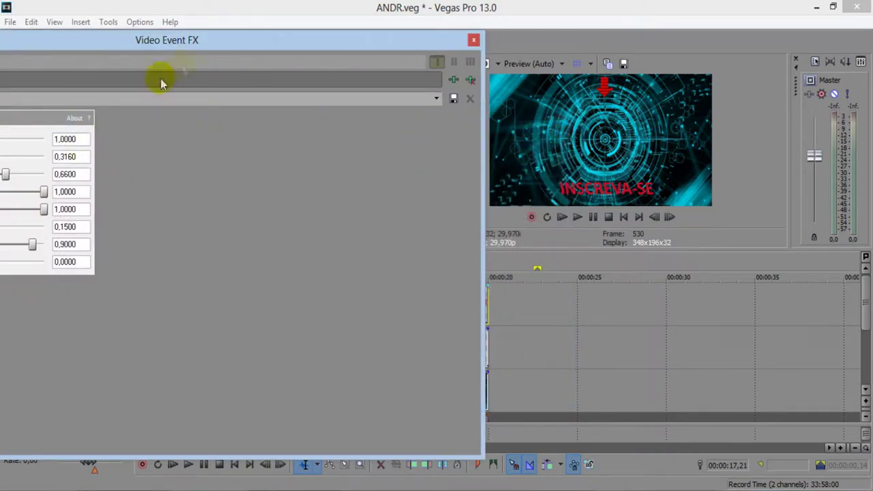
Step: Play the end screen from the start and switch the arrow's TV Simulator effect to the Bad Sync preset
drag(200, 43, 711, 273)
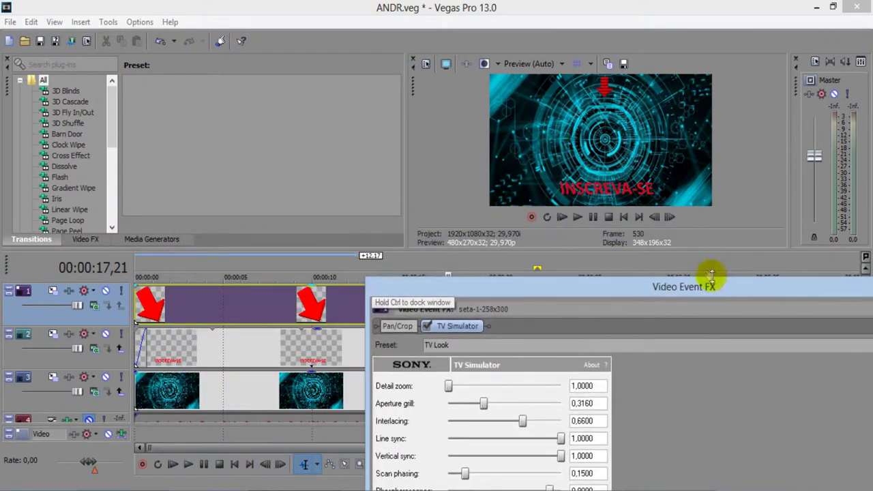
click(623, 217)
key(space)
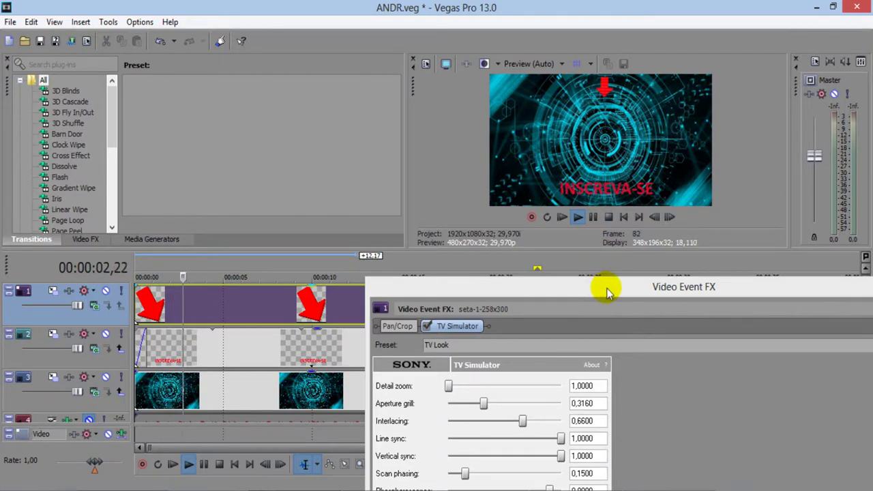
drag(606, 286, 434, 176)
click(777, 230)
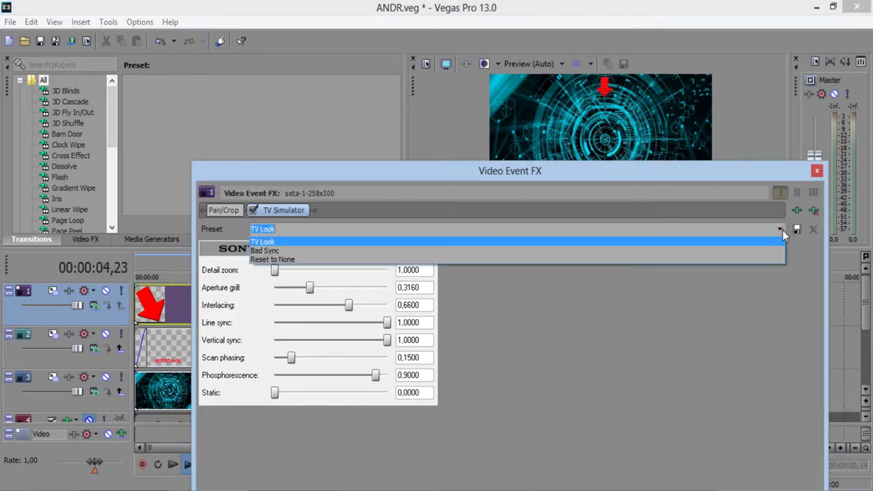
click(632, 248)
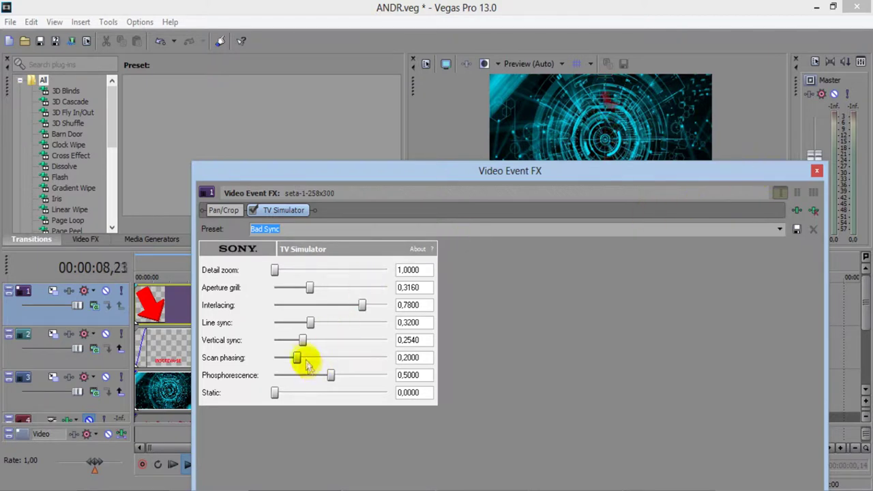
Step: Set the TV Simulator's scan phasing to 1,0000, vertical sync to 1,0000 and line sync to 0,9700
drag(297, 357, 344, 363)
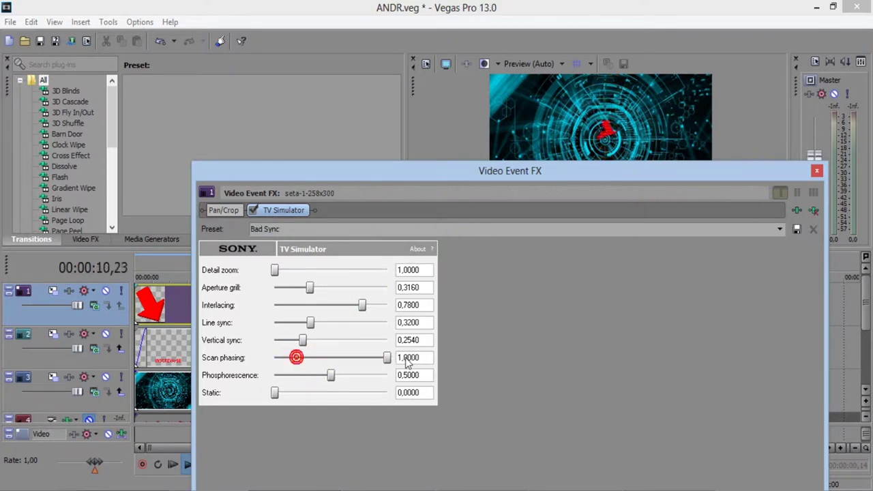
drag(407, 363, 420, 362)
drag(302, 340, 344, 345)
drag(404, 347, 419, 343)
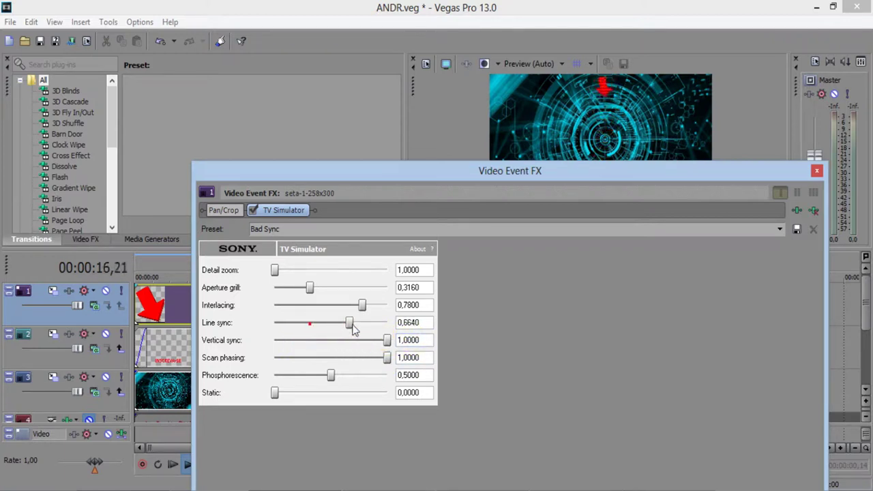
drag(367, 328, 377, 327)
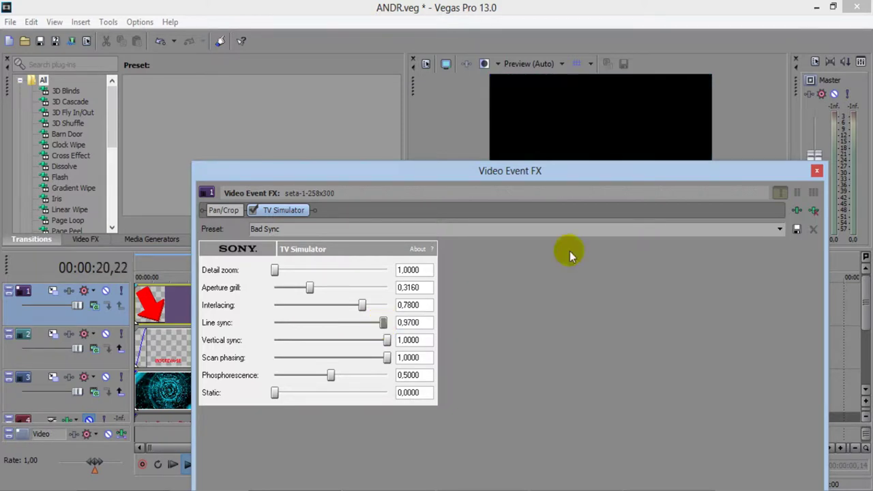
Step: Play the end screen from the beginning to check the arrow's flicker effect, and close the effect settings
drag(725, 174, 672, 278)
click(621, 215)
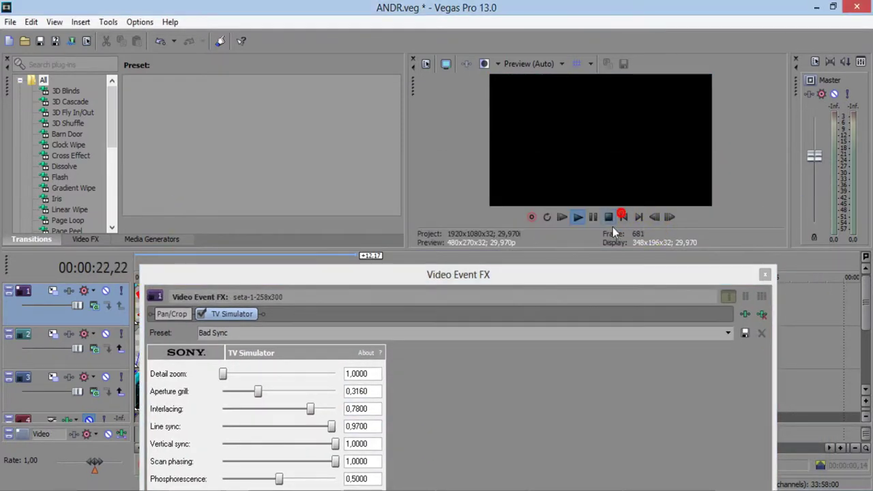
drag(602, 276, 523, 292)
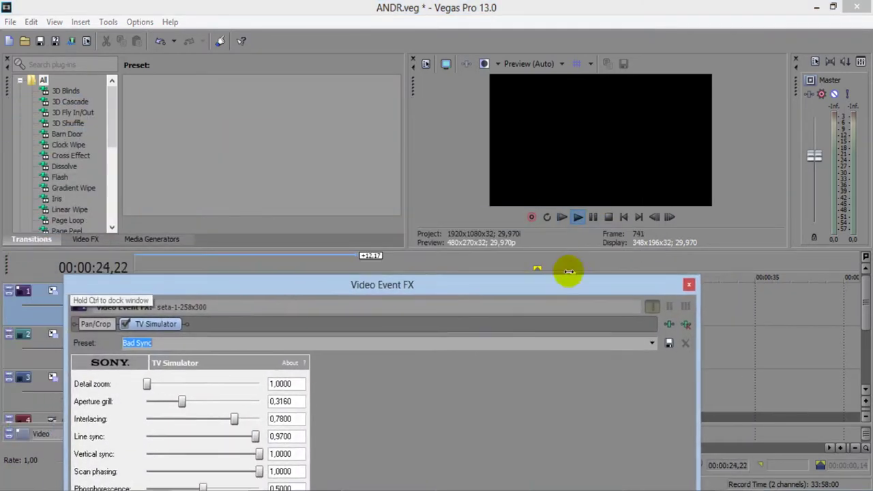
click(622, 217)
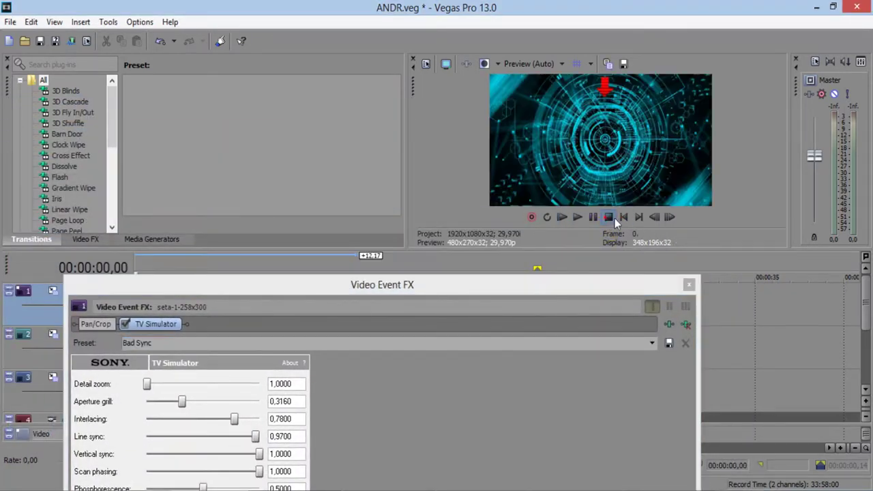
click(623, 217)
click(577, 217)
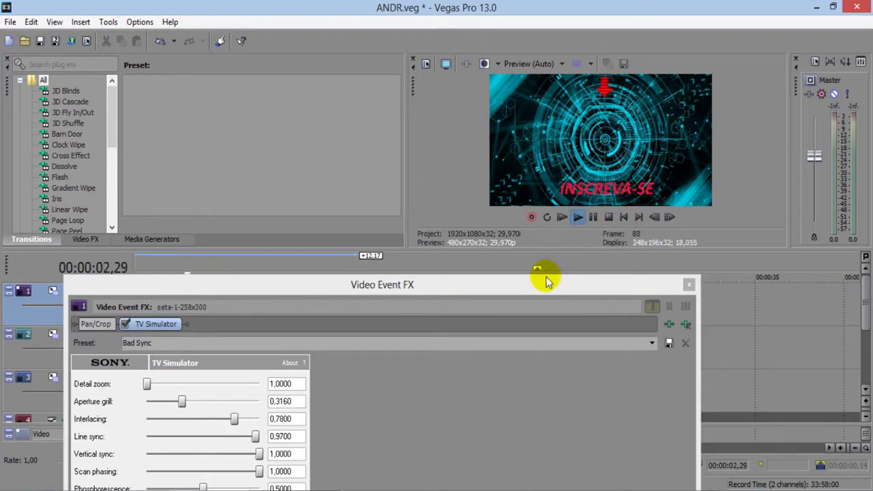
drag(531, 285, 389, 85)
click(548, 84)
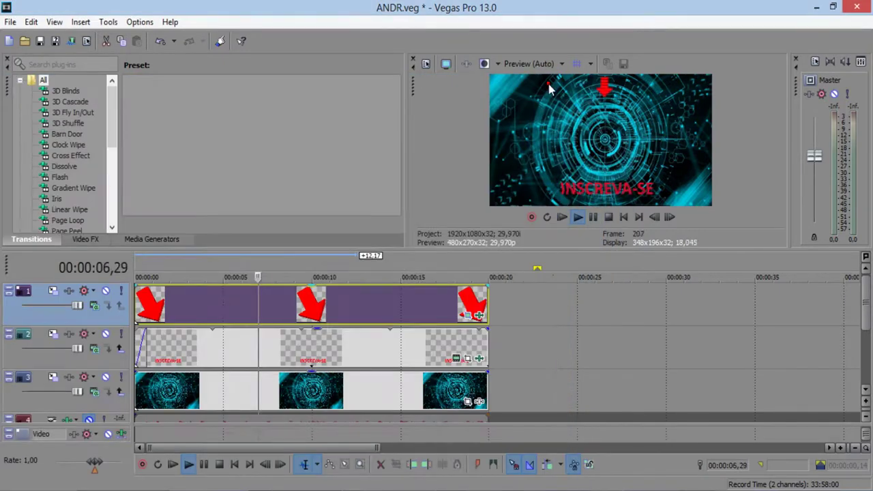
Step: Replay the end screen from the start and pause it after the INSCREVA-SE text has appeared
click(608, 217)
click(576, 217)
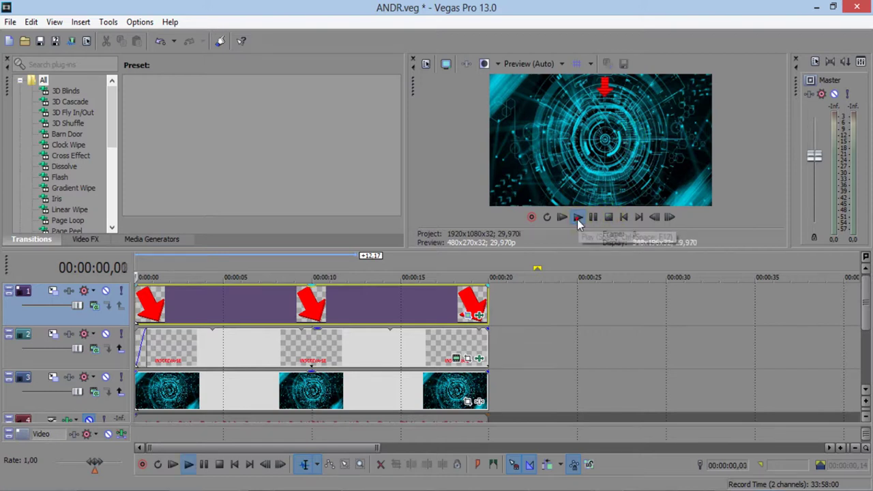
click(592, 217)
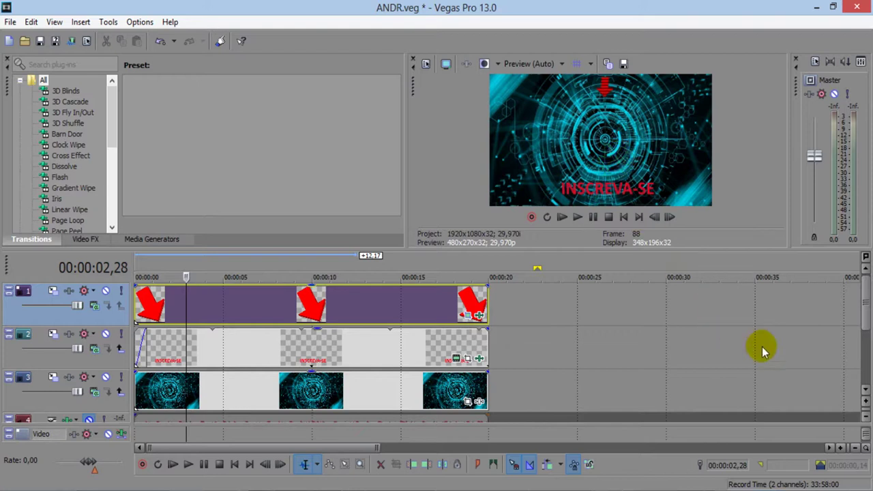
Step: Unmute audio track 4 while the project plays, and return to the start of the timeline
click(592, 216)
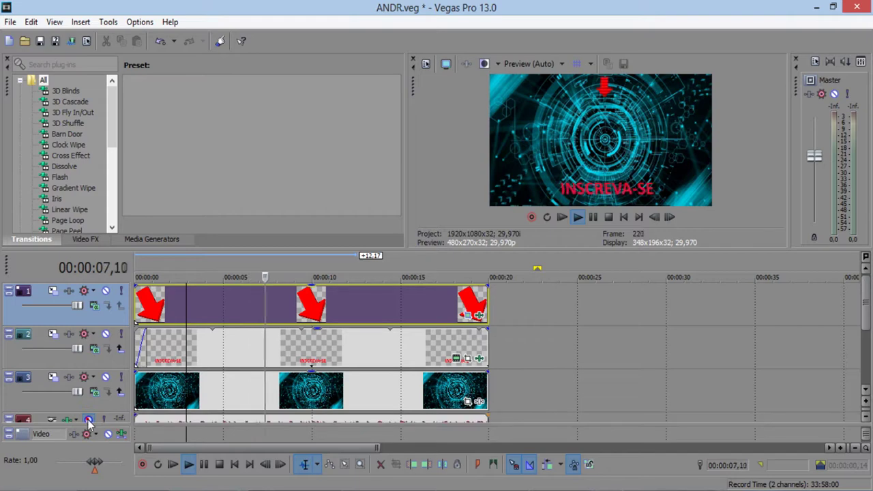
click(609, 218)
click(623, 217)
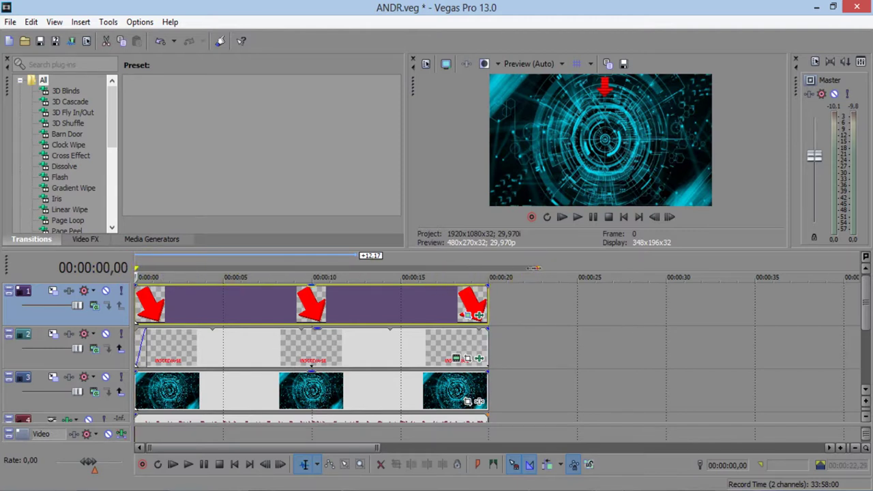
Step: Shorten the loop region to end with the events at 20 seconds, and play the end screen with its music from the start
drag(484, 269, 486, 269)
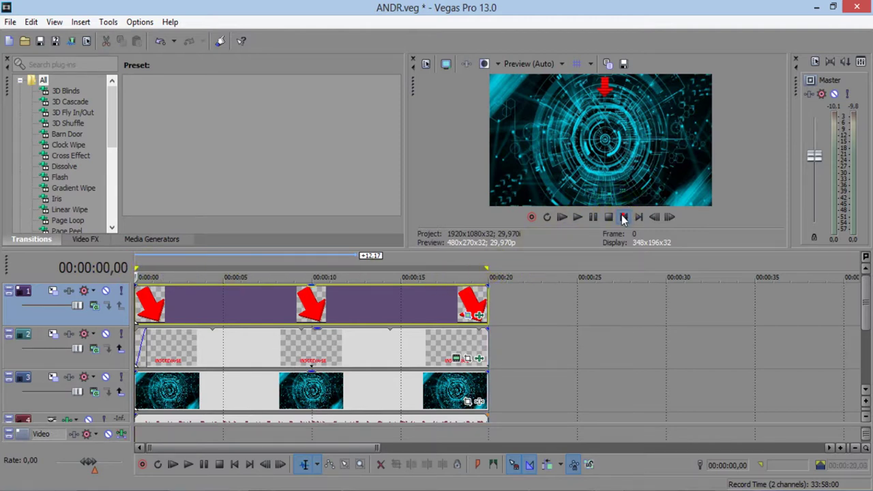
click(623, 216)
key(space)
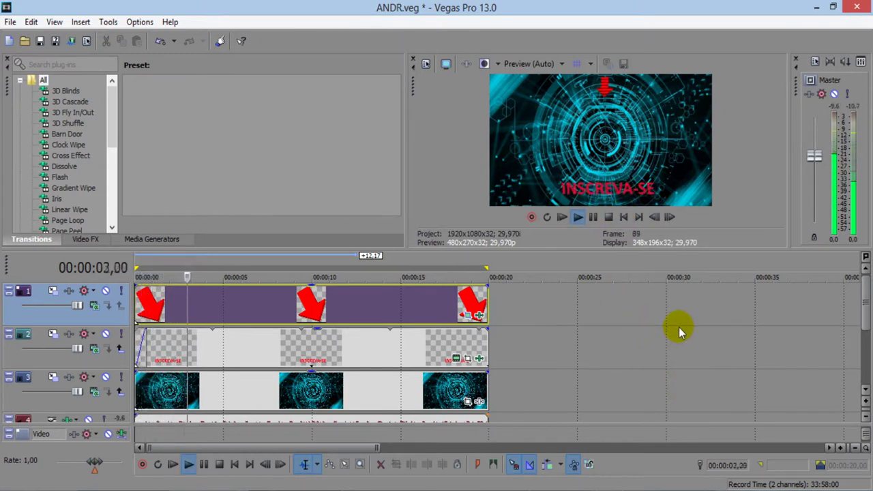
click(593, 217)
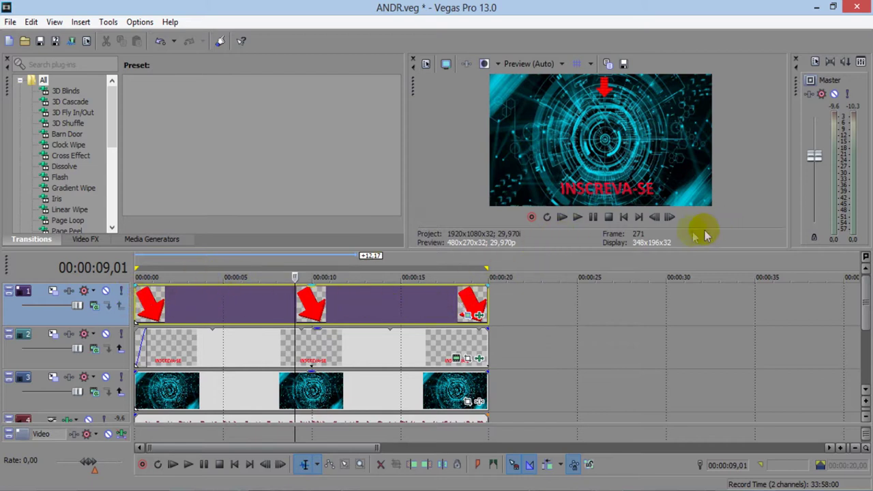
click(624, 218)
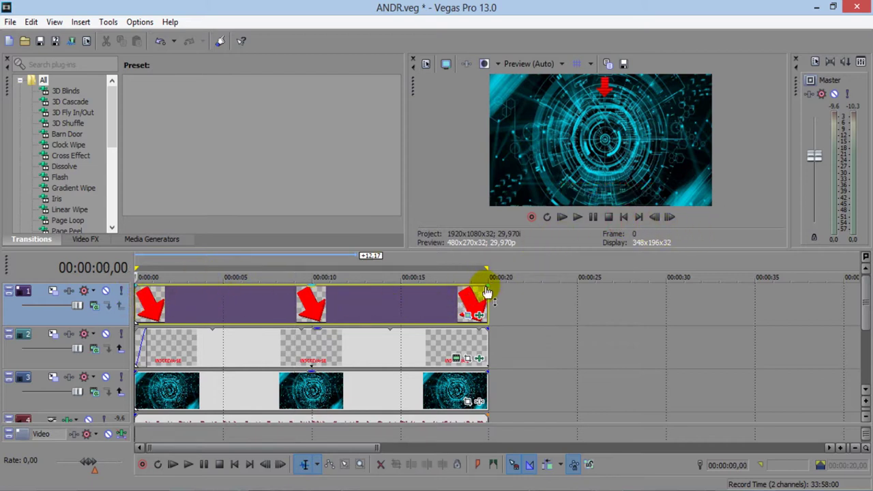
Step: Add a short fade-out to the end of the arrow event and play from 18 seconds to check it
click(455, 273)
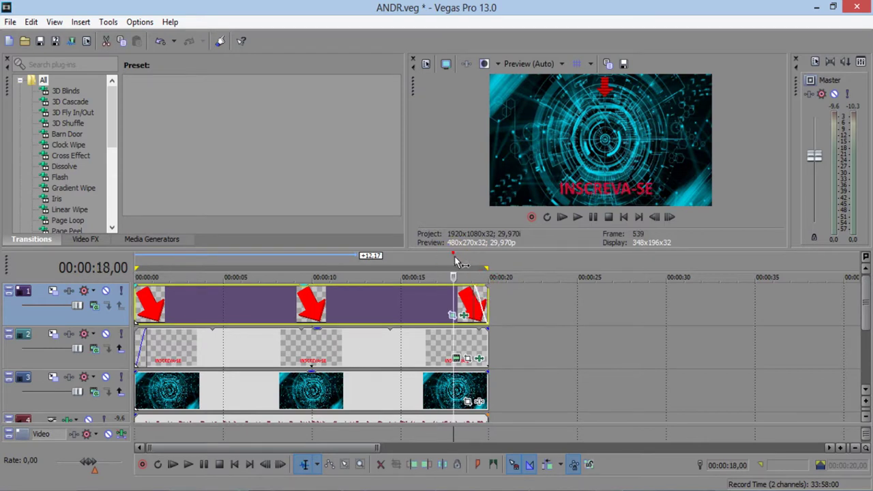
key(space)
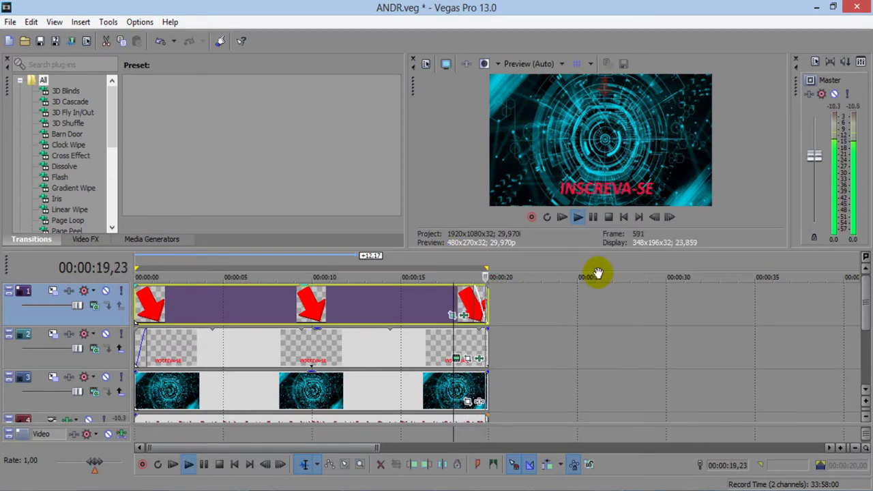
key(space)
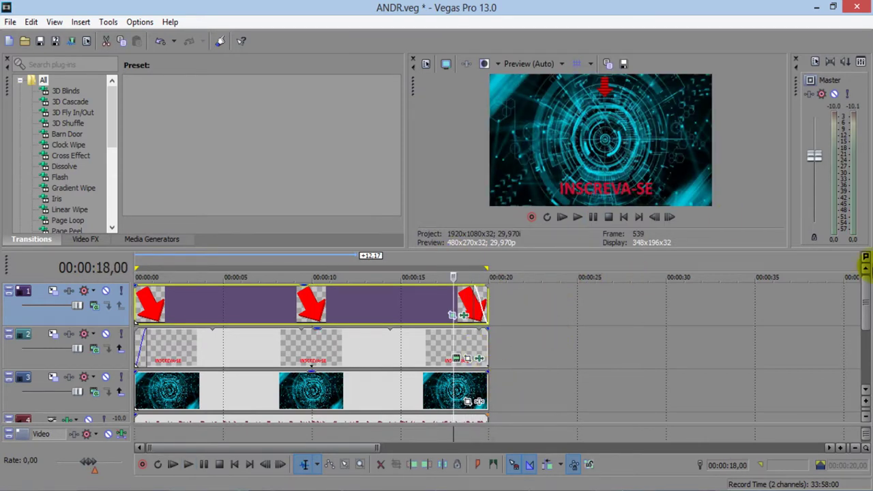
Step: Add fade-outs to the ends of the audio event and the background event, and play the ending to check them
scroll(868, 325, down, 1)
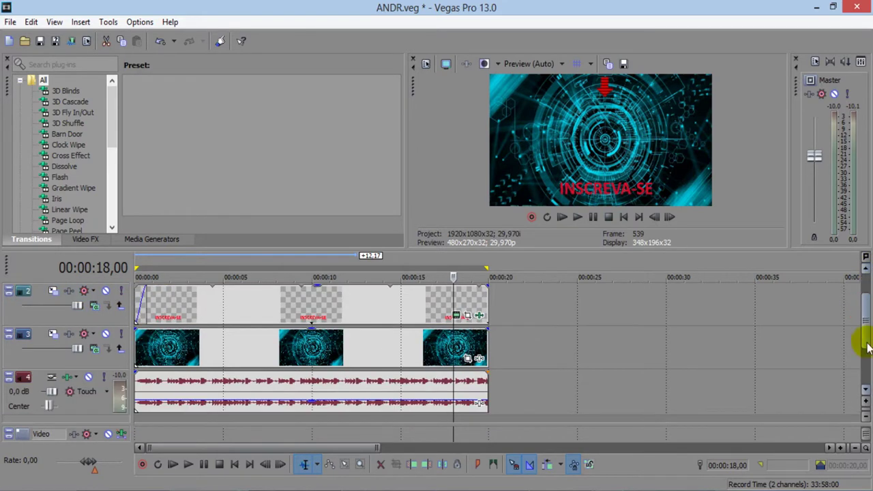
drag(485, 400, 470, 396)
drag(491, 330, 478, 331)
click(440, 259)
click(614, 302)
key(space)
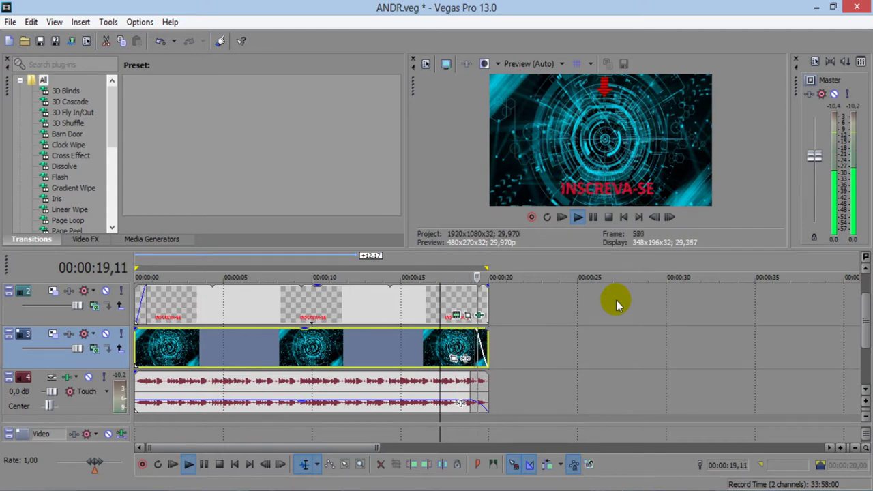
Step: Play the end screen from the start of the timeline to check its opening, and return to the start
key(space)
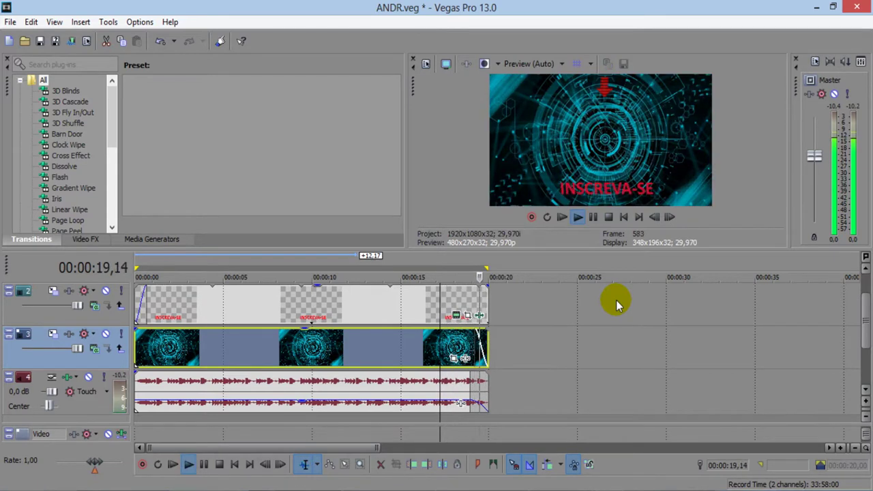
click(624, 218)
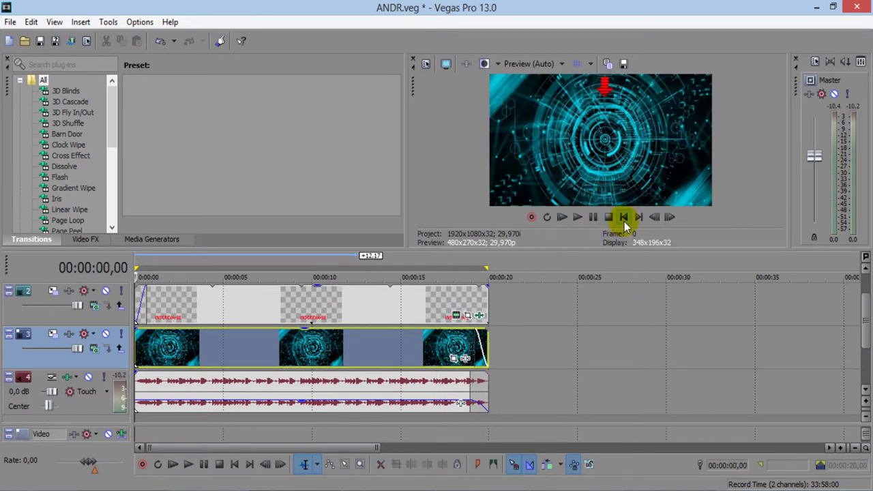
key(space)
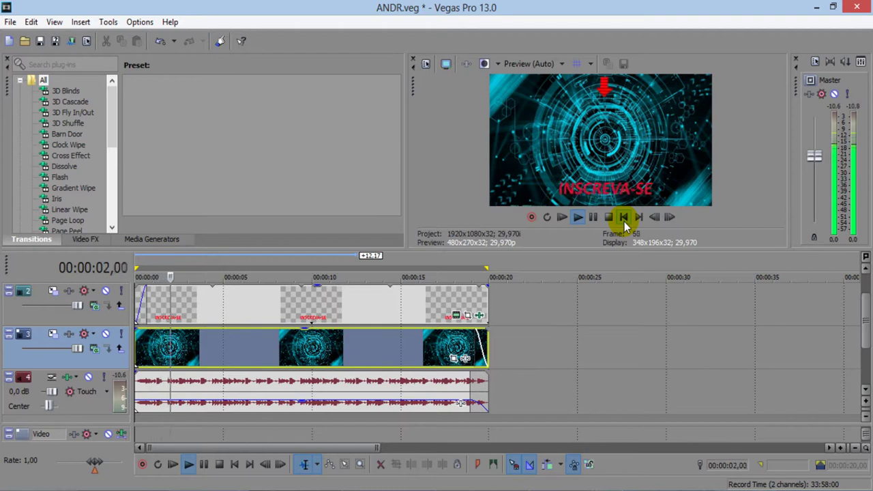
click(624, 218)
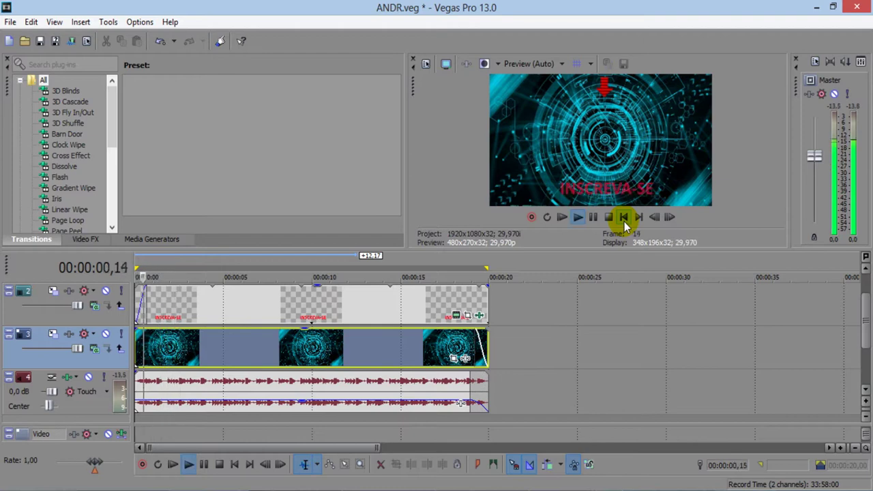
click(623, 217)
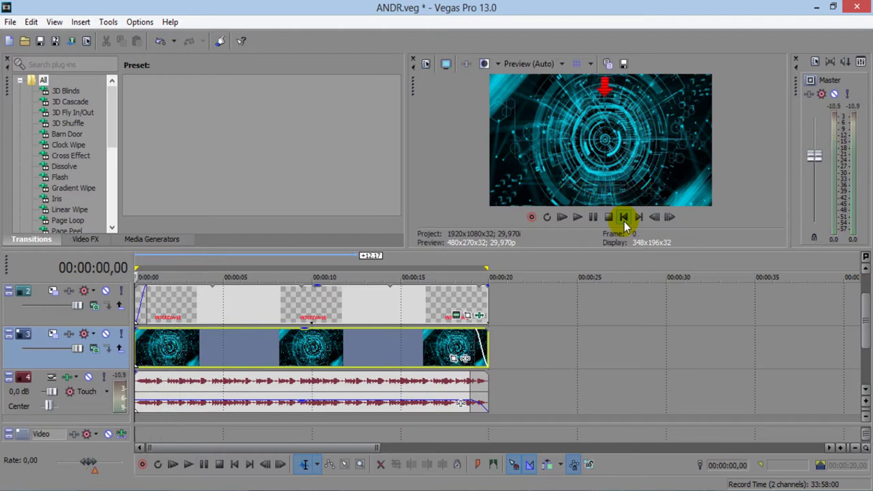
Step: Add a short fade-in to the start of the arrow event, play from the start to check it, and return to the start
drag(869, 300, 867, 286)
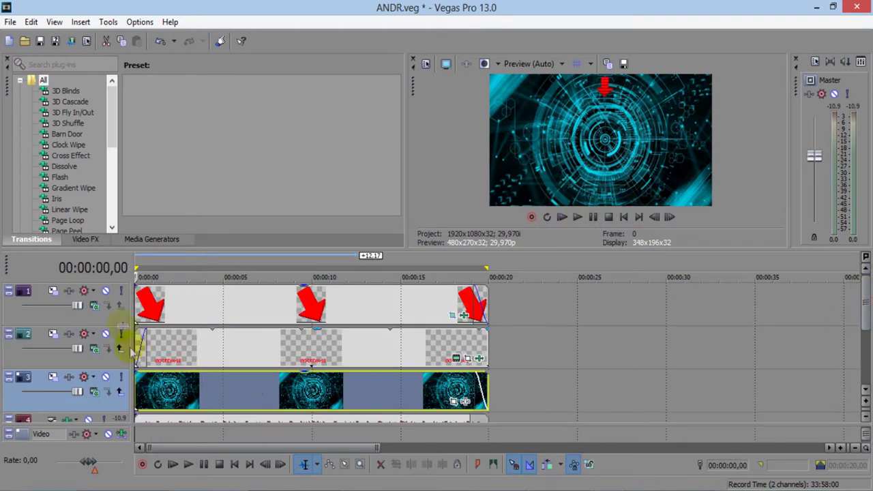
drag(133, 285, 138, 284)
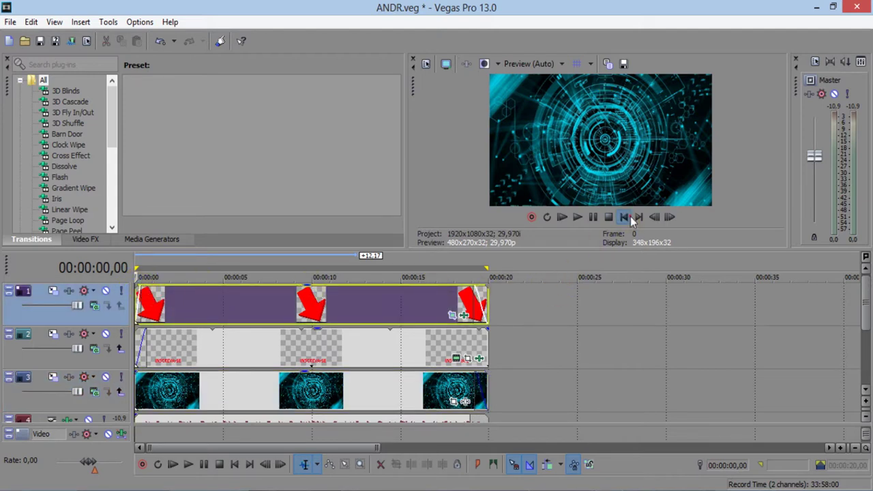
key(space)
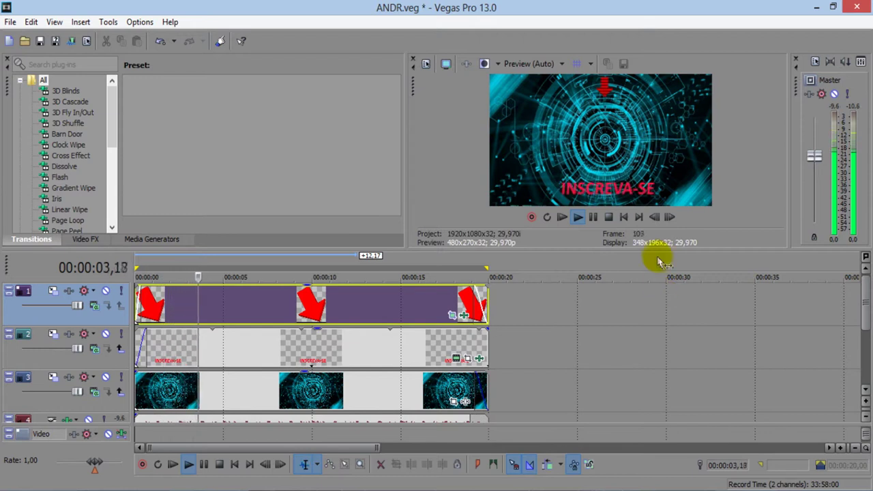
click(607, 218)
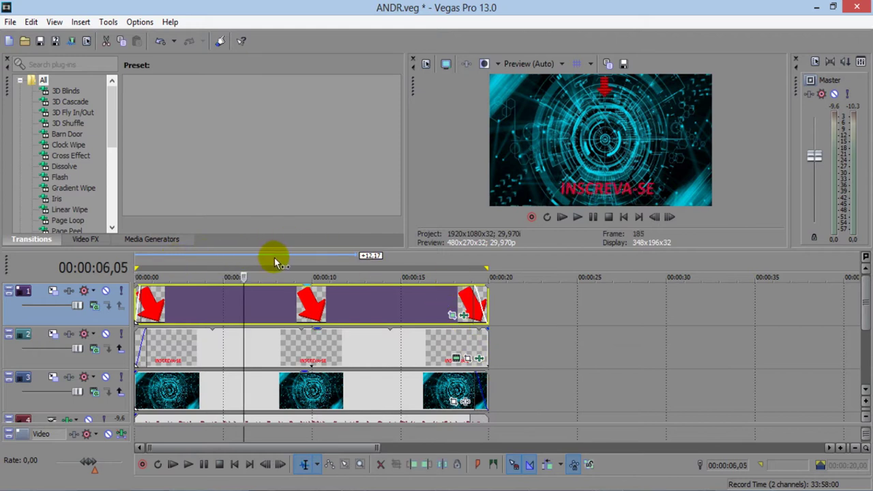
click(625, 217)
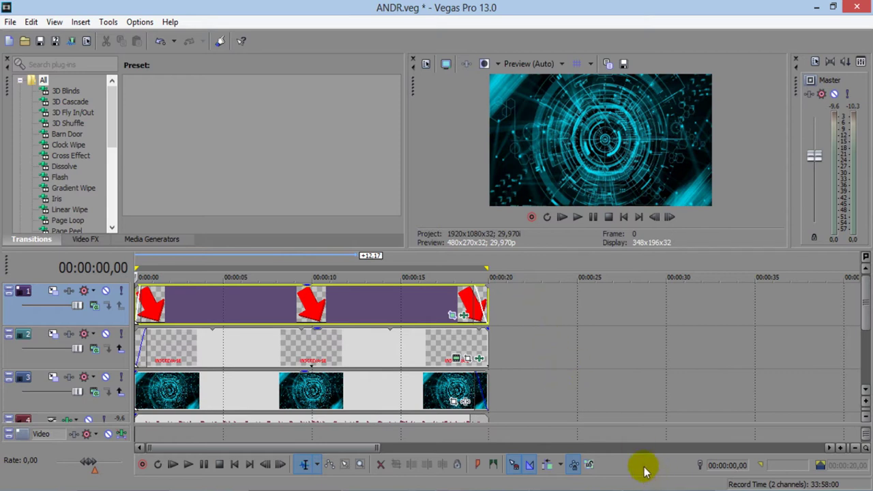
mouse_move(614, 485)
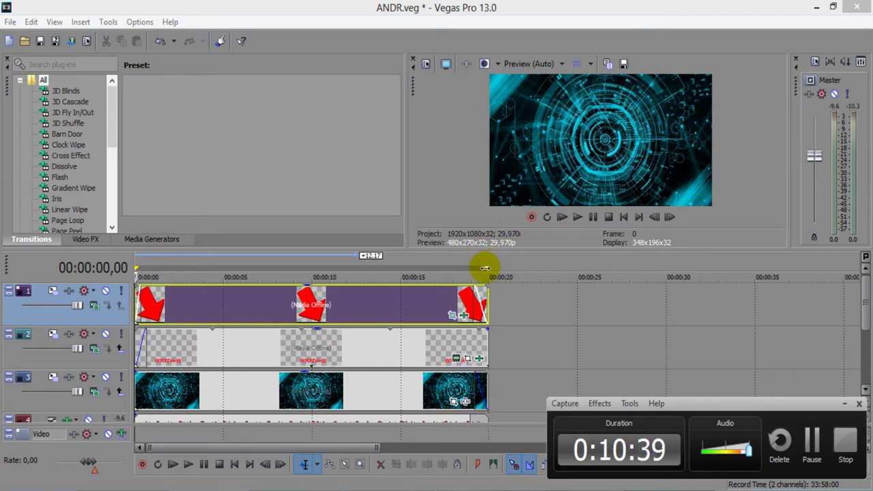
drag(484, 268, 493, 268)
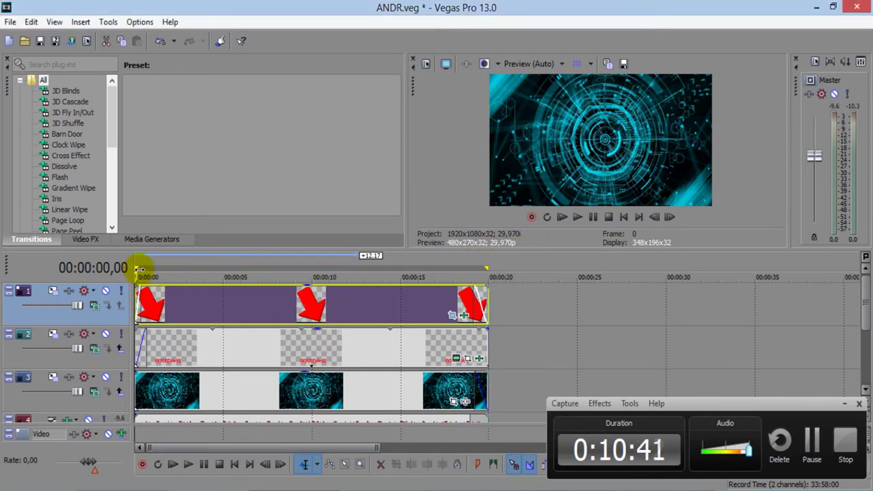